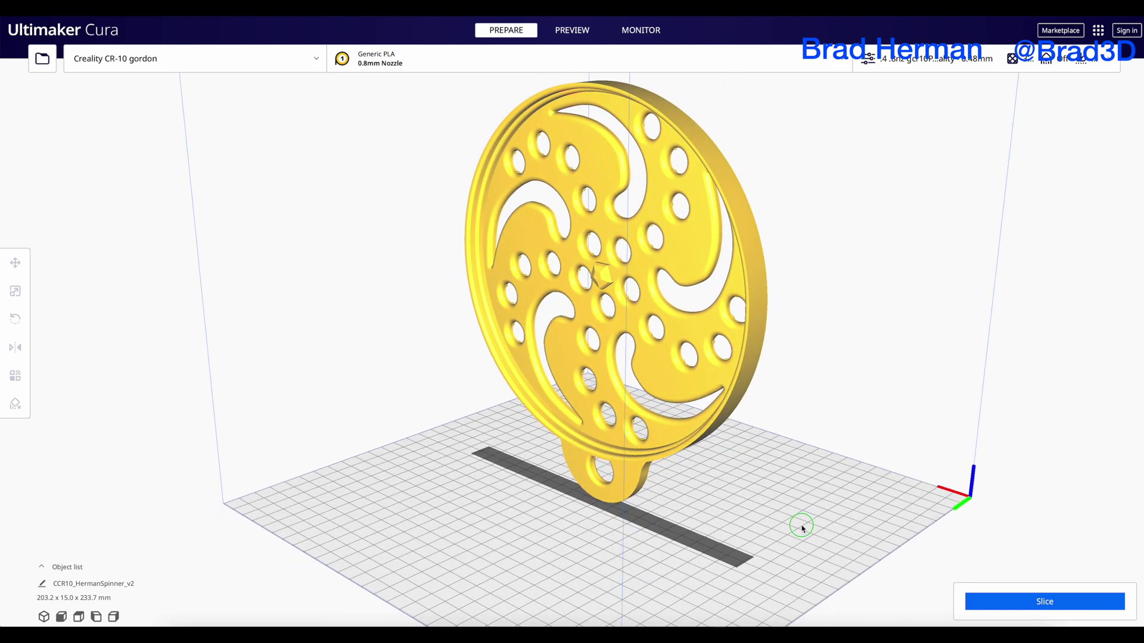
# Orbit the view around the upright spinner to inspect it from several angles
pyautogui.moveTo(801, 527); pyautogui.dragTo(824, 503, button='right')
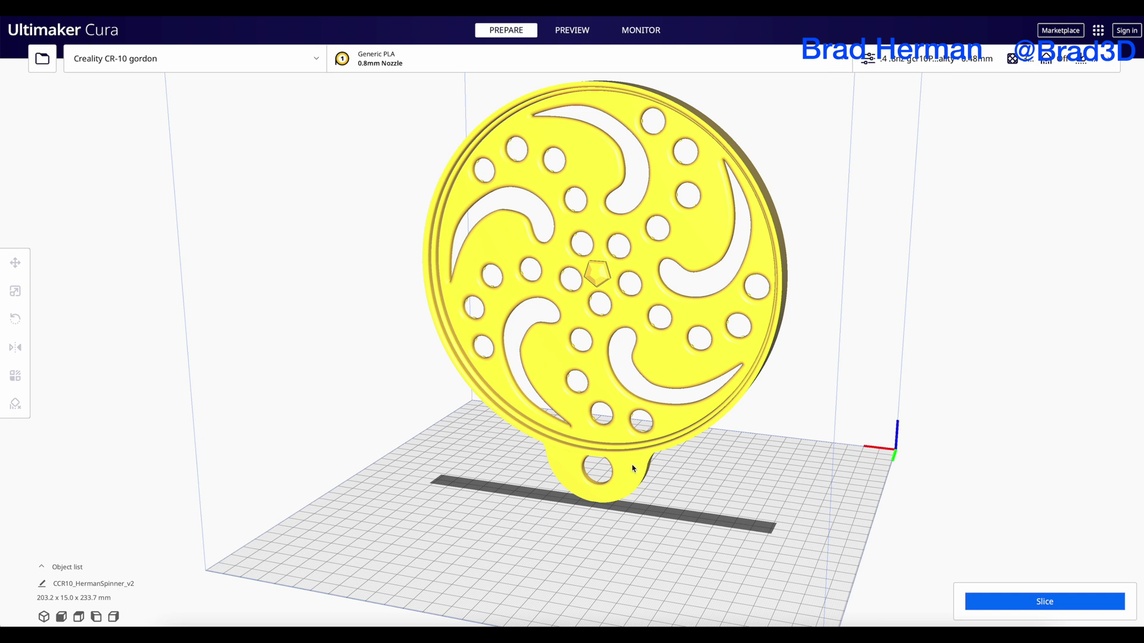
pyautogui.moveTo(776, 469); pyautogui.dragTo(457, 475, button='right')
pyautogui.scroll(4, 487, 386)
pyautogui.scroll(-5, 488, 399)
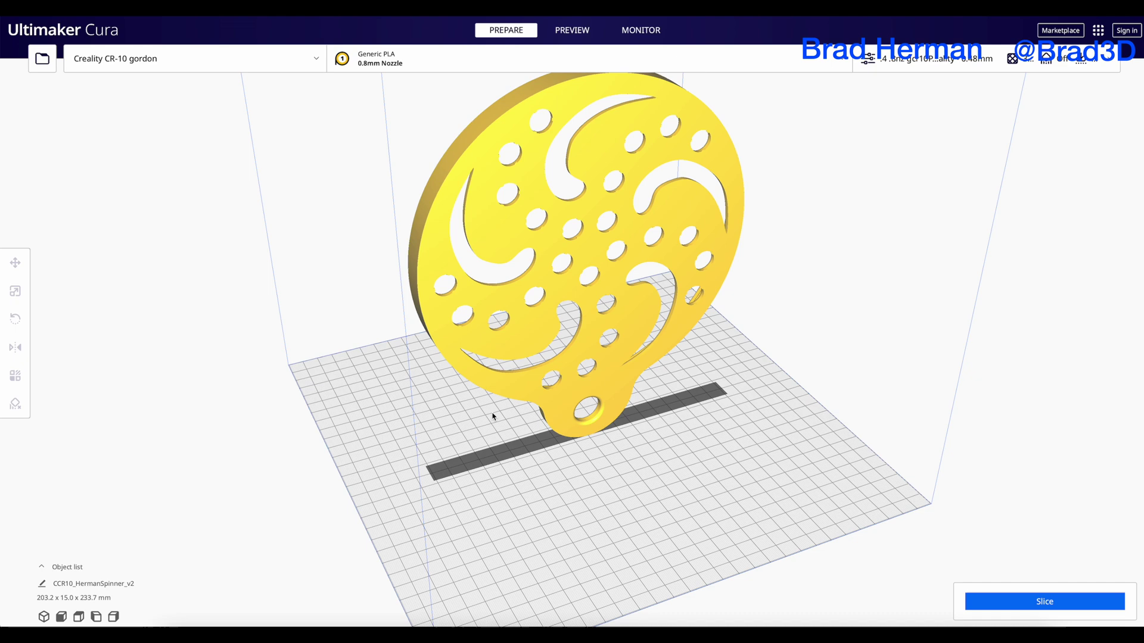
pyautogui.moveTo(502, 427); pyautogui.dragTo(538, 462, button='right')
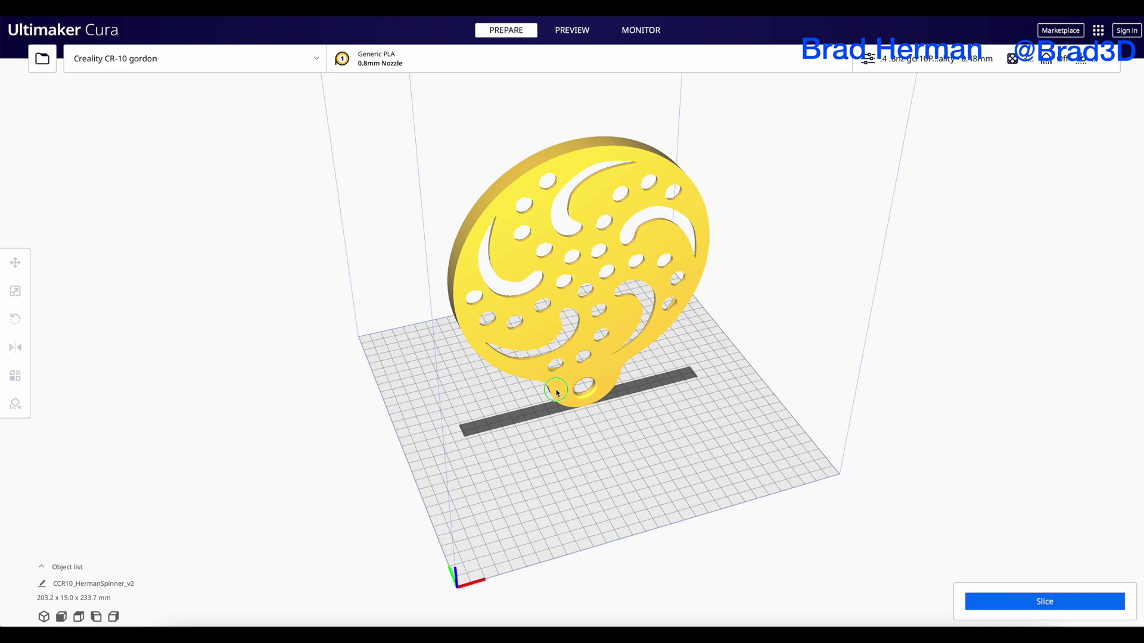
pyautogui.moveTo(554, 388); pyautogui.dragTo(613, 290, button='right')
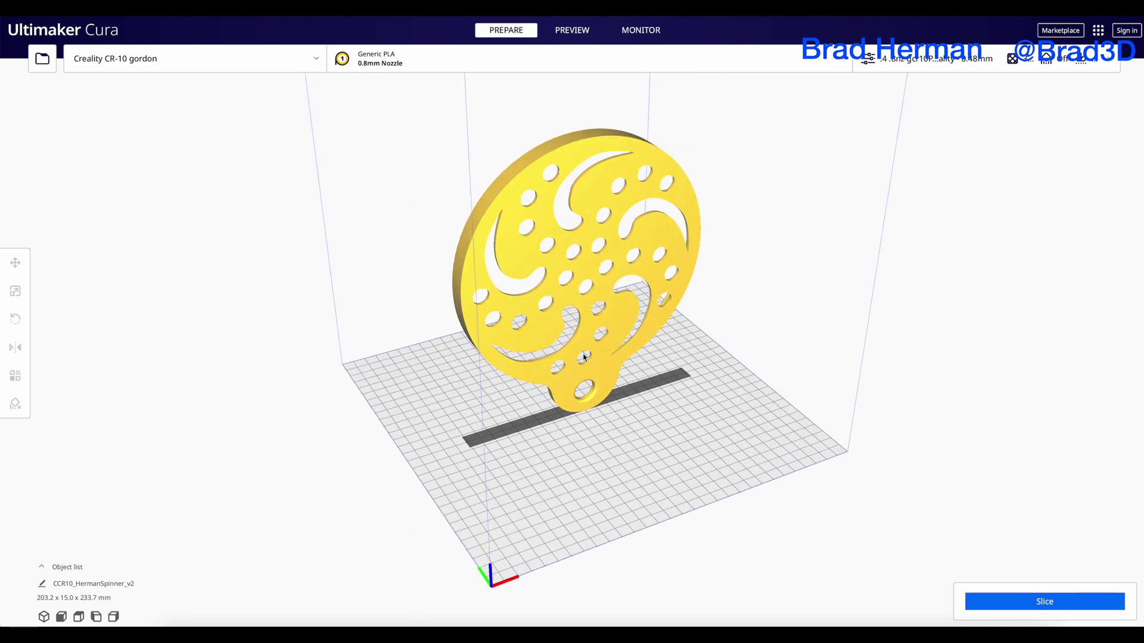
pyautogui.moveTo(584, 356); pyautogui.dragTo(921, 363, button='right')
# Tip the spinner flat with the Rotate tool's red ring so it measures 15.0 mm tall
pyautogui.click(613, 202)
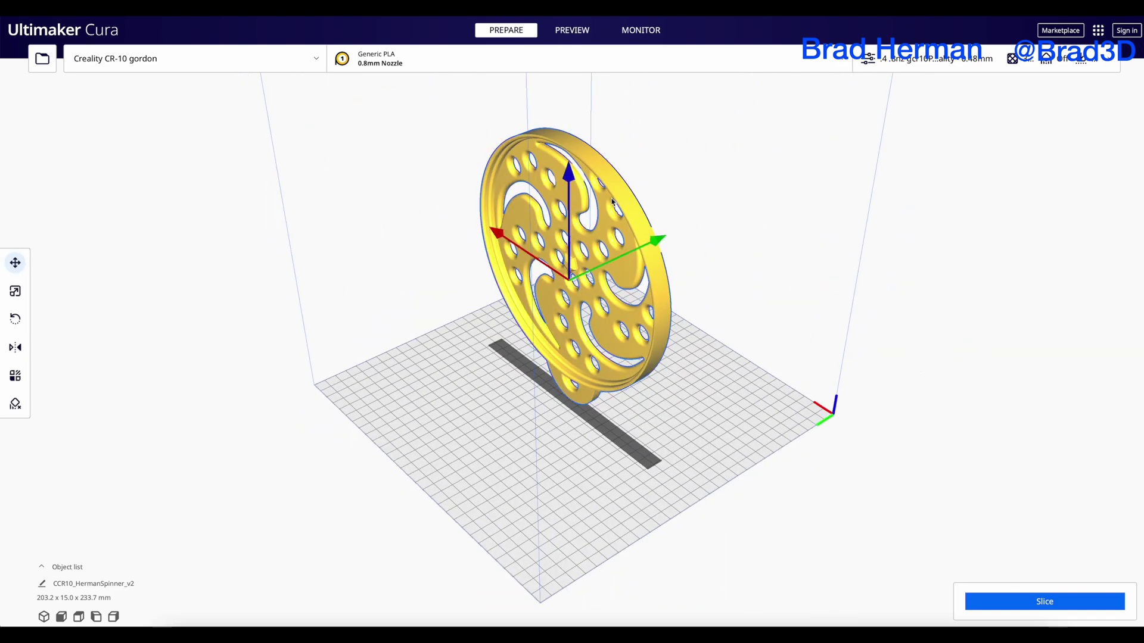
pyautogui.click(15, 319)
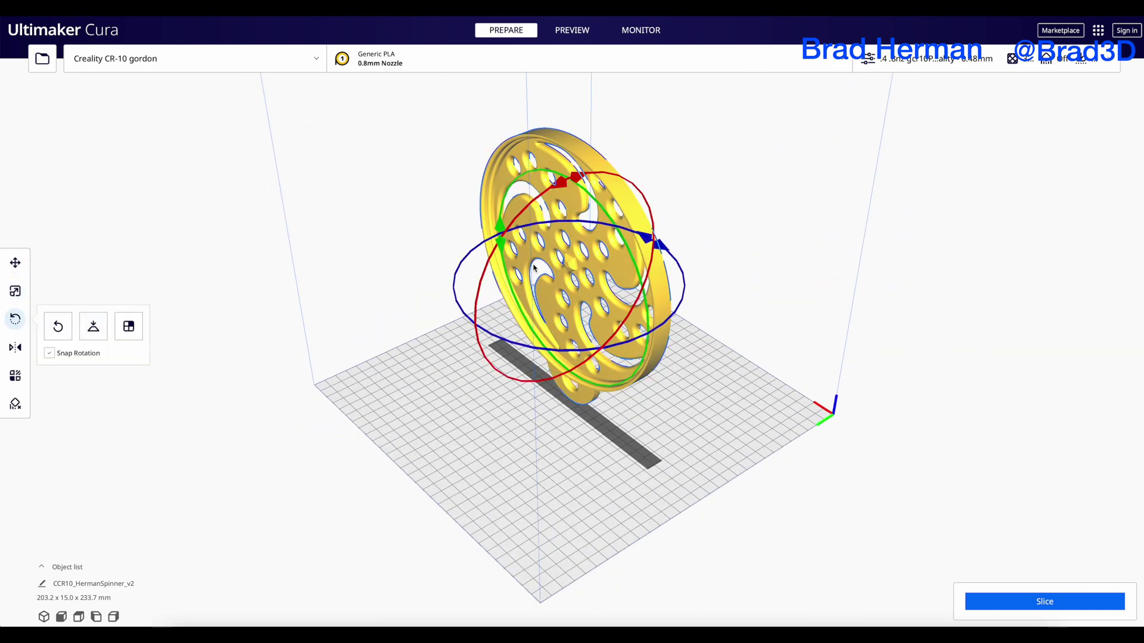
pyautogui.moveTo(584, 179); pyautogui.dragTo(740, 332)
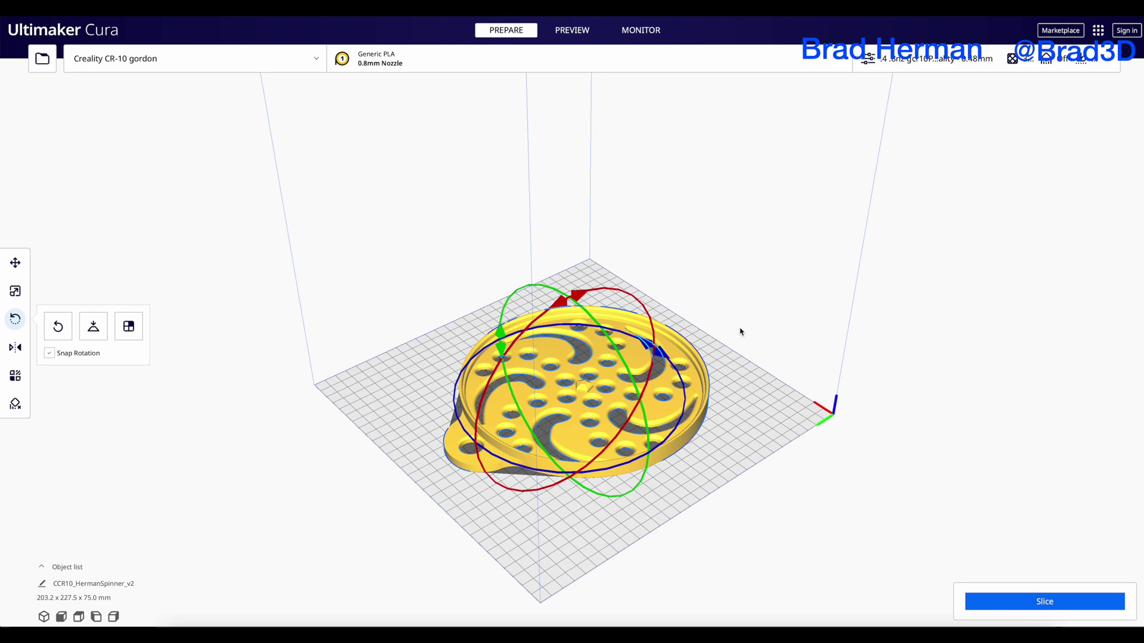
pyautogui.moveTo(869, 377); pyautogui.dragTo(454, 396, button='right')
pyautogui.click(811, 365)
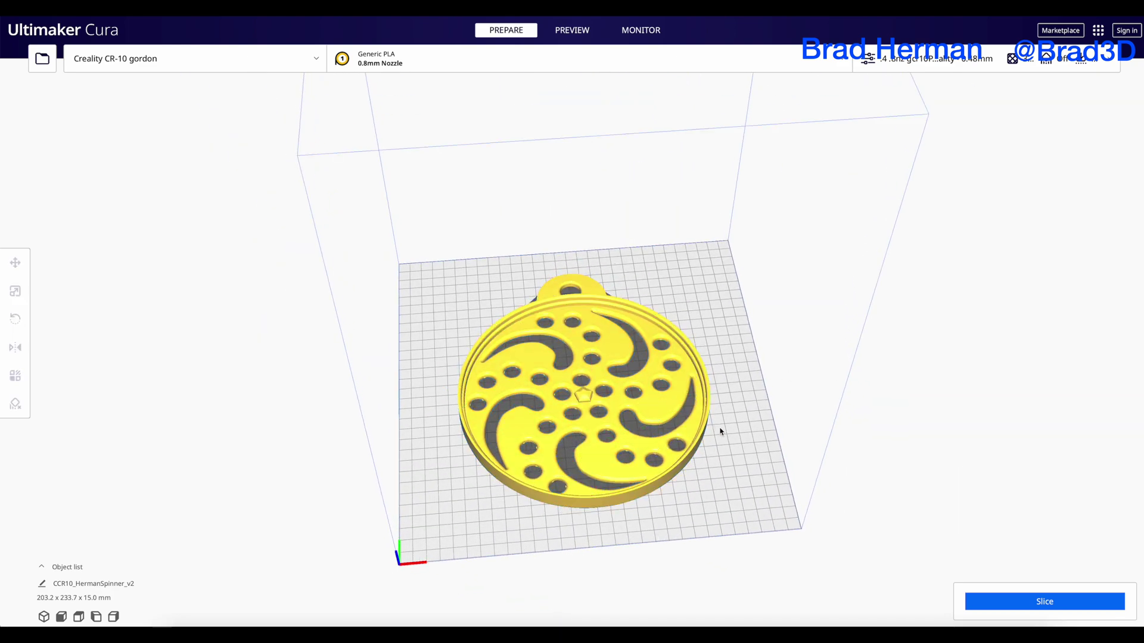
pyautogui.moveTo(723, 434)
pyautogui.mouseDown(button='right')
pyautogui.moveTo(732, 460)
pyautogui.moveTo(724, 417)
pyautogui.mouseUp(button='right')
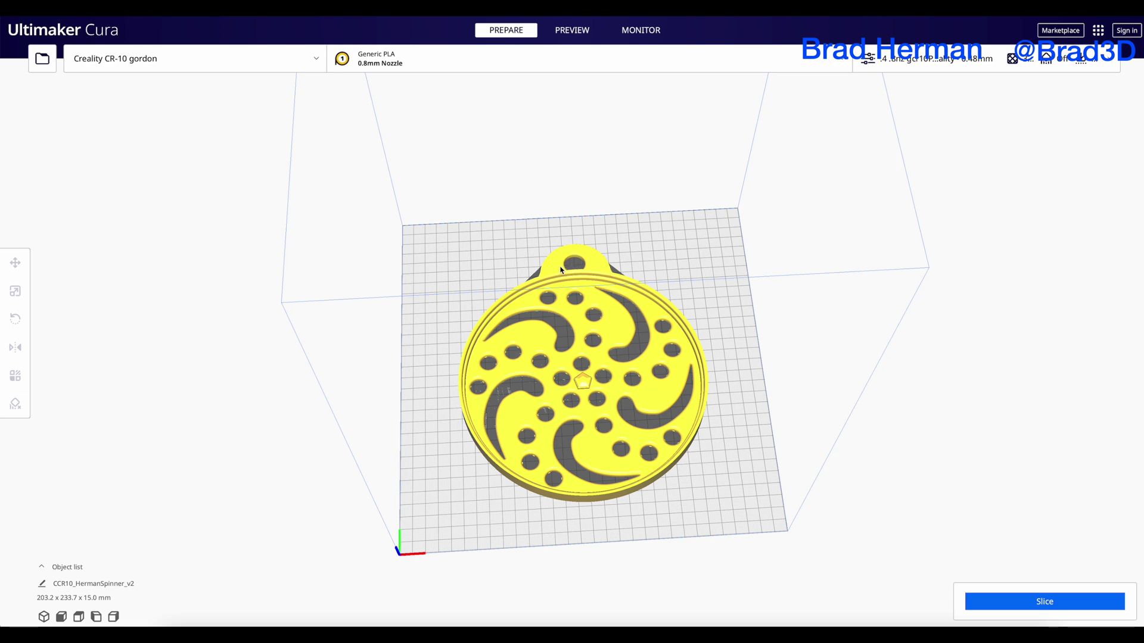
# Spin the flat spinner 45° on the blue ring, giving a 203.8 x 204.1 mm footprint
pyautogui.click(560, 270)
pyautogui.moveTo(703, 462); pyautogui.dragTo(632, 453, button='right')
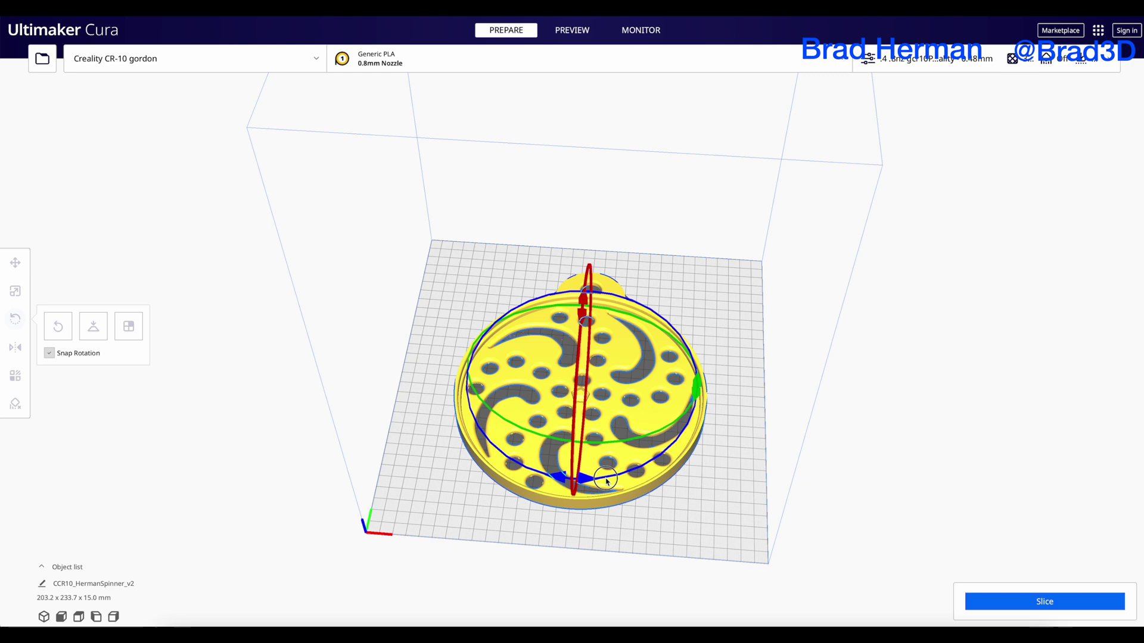
pyautogui.moveTo(607, 480); pyautogui.dragTo(670, 451)
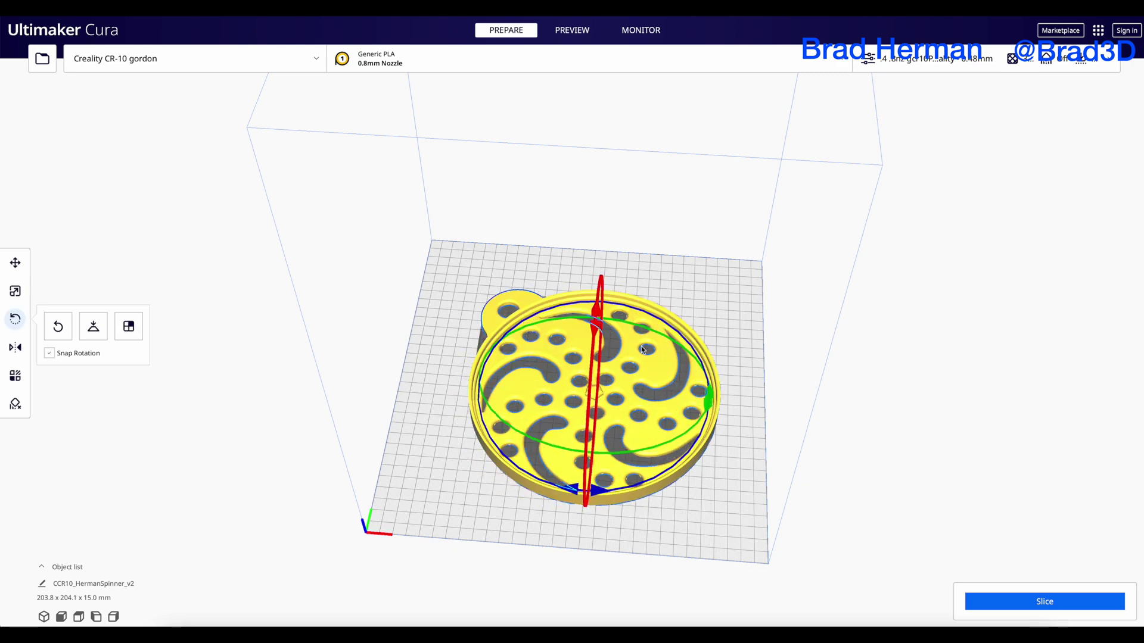
pyautogui.moveTo(817, 404); pyautogui.dragTo(734, 410, button='right')
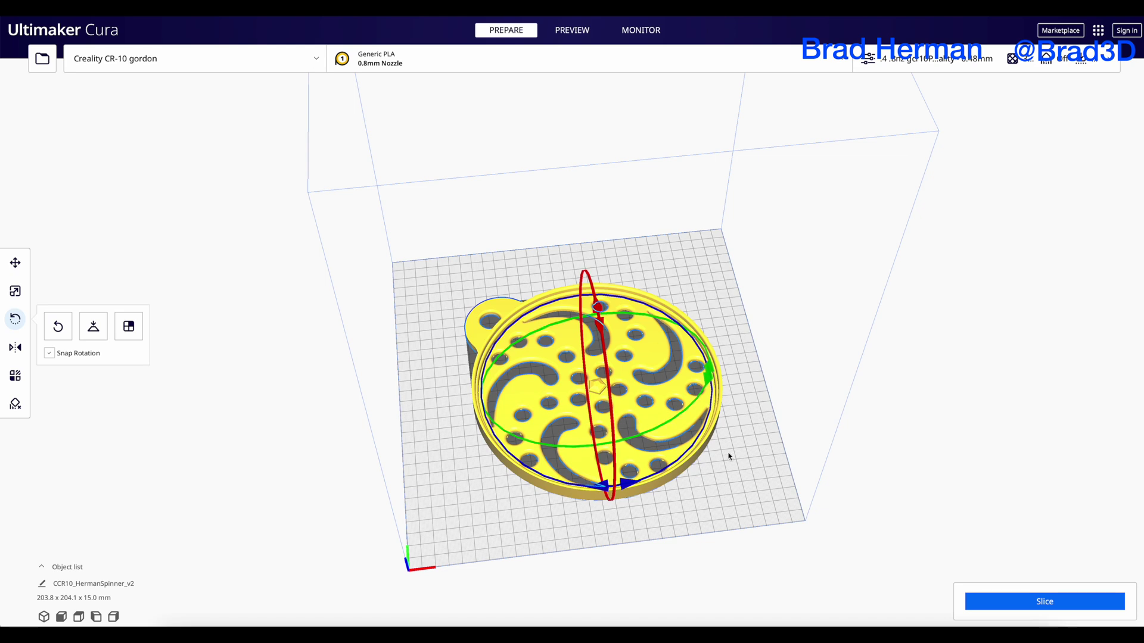
pyautogui.click(709, 479)
pyautogui.moveTo(709, 504); pyautogui.dragTo(736, 466, button='right')
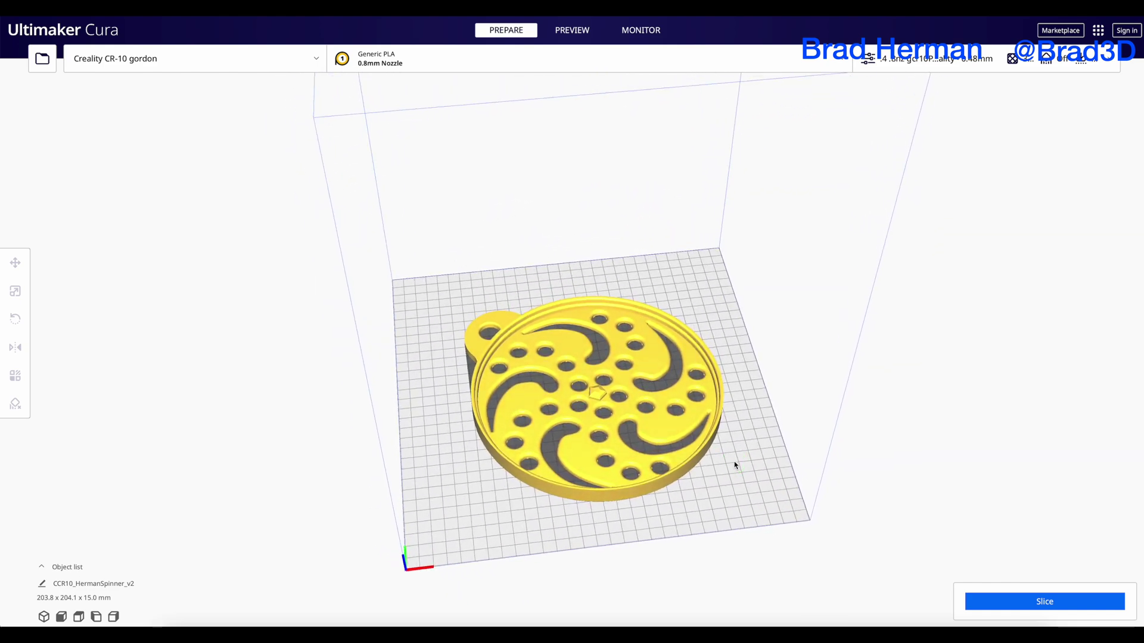
pyautogui.scroll(3, 687, 453)
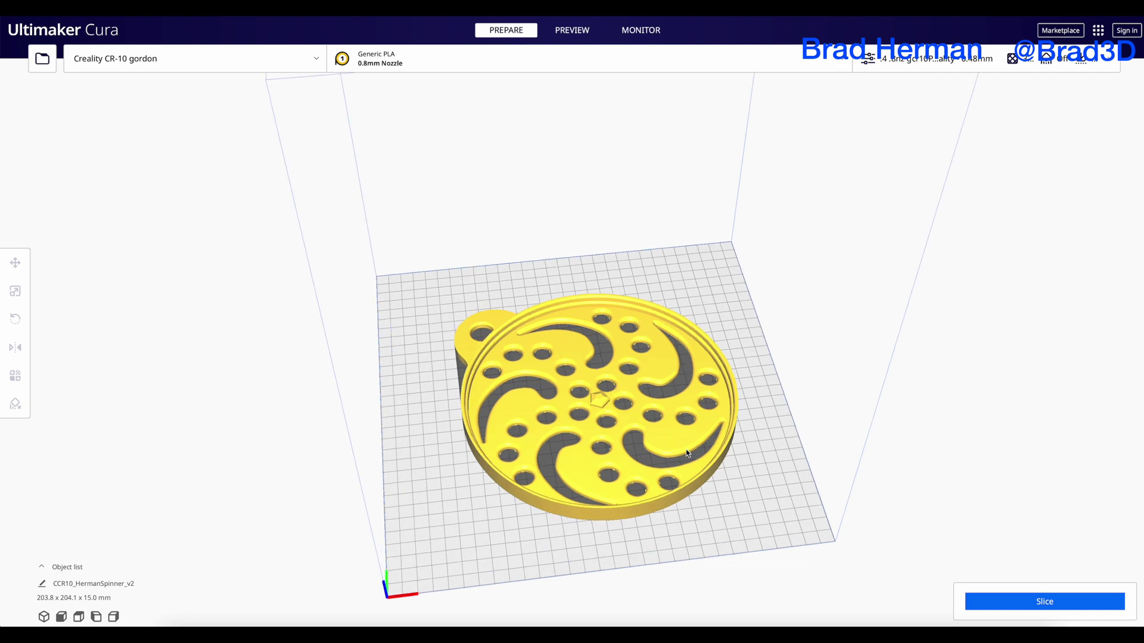
pyautogui.scroll(-3, 687, 454)
pyautogui.scroll(5, 687, 454)
pyautogui.moveTo(687, 454); pyautogui.dragTo(766, 486, button='right')
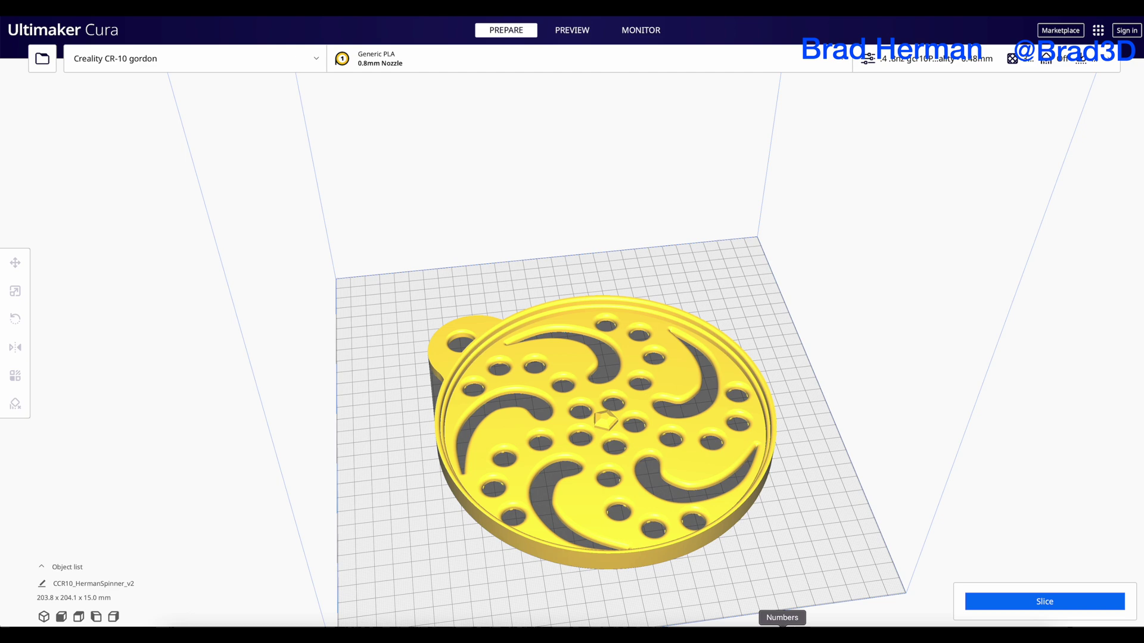
# Bring the nozzle table forward and inspect cells F11, E8, C7, the Vs 0.4 Nozzle header and B3
pyautogui.click(782, 631)
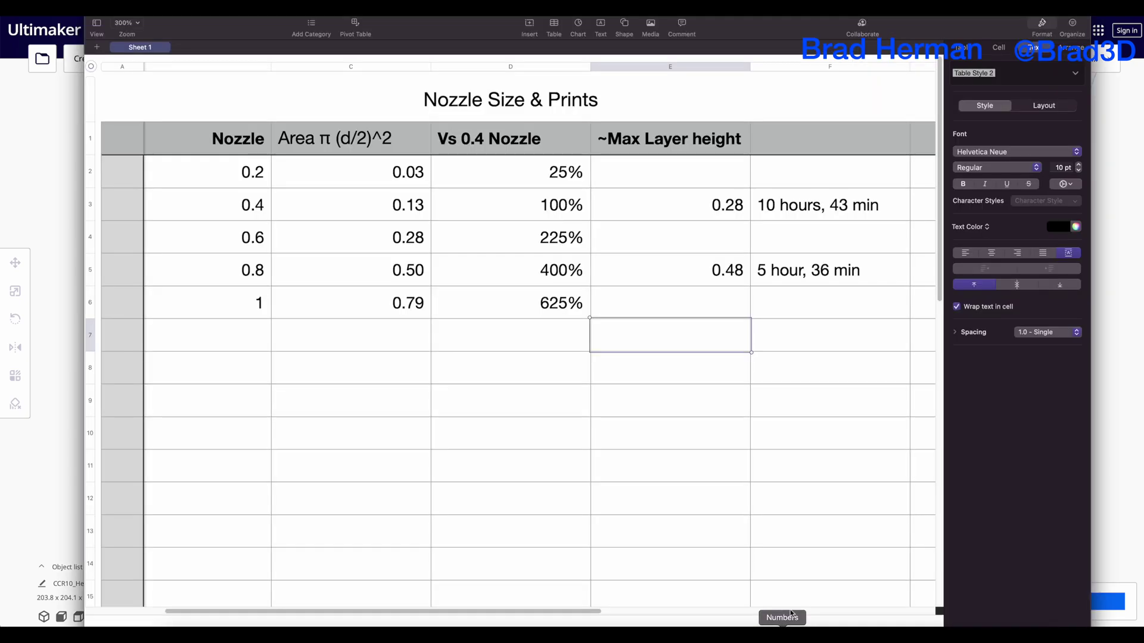
pyautogui.click(767, 455)
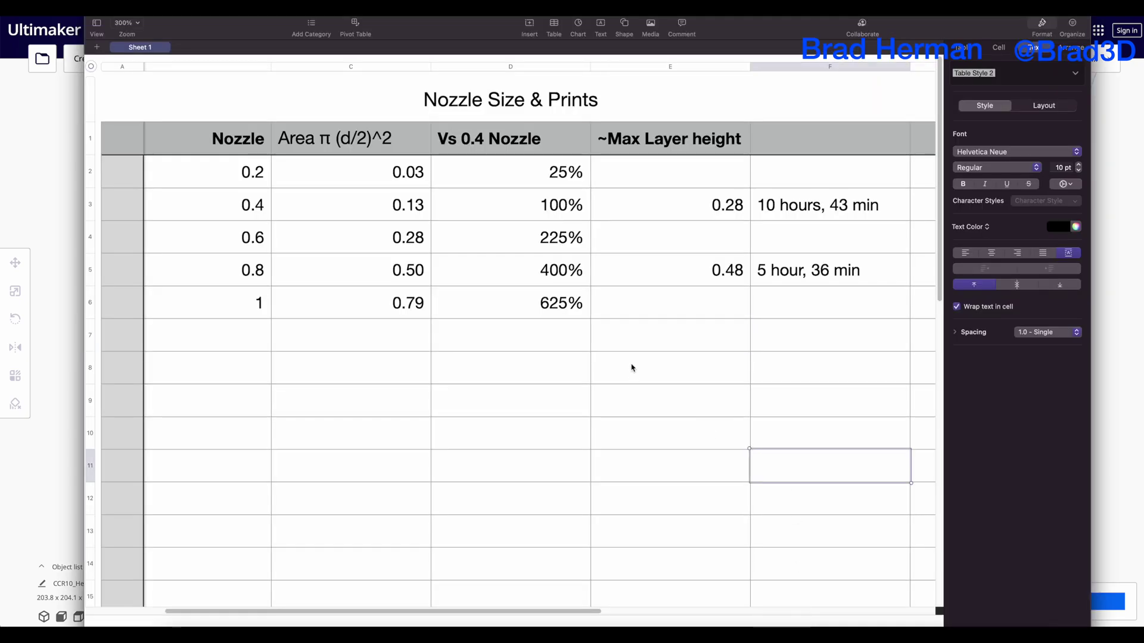
pyautogui.click(601, 366)
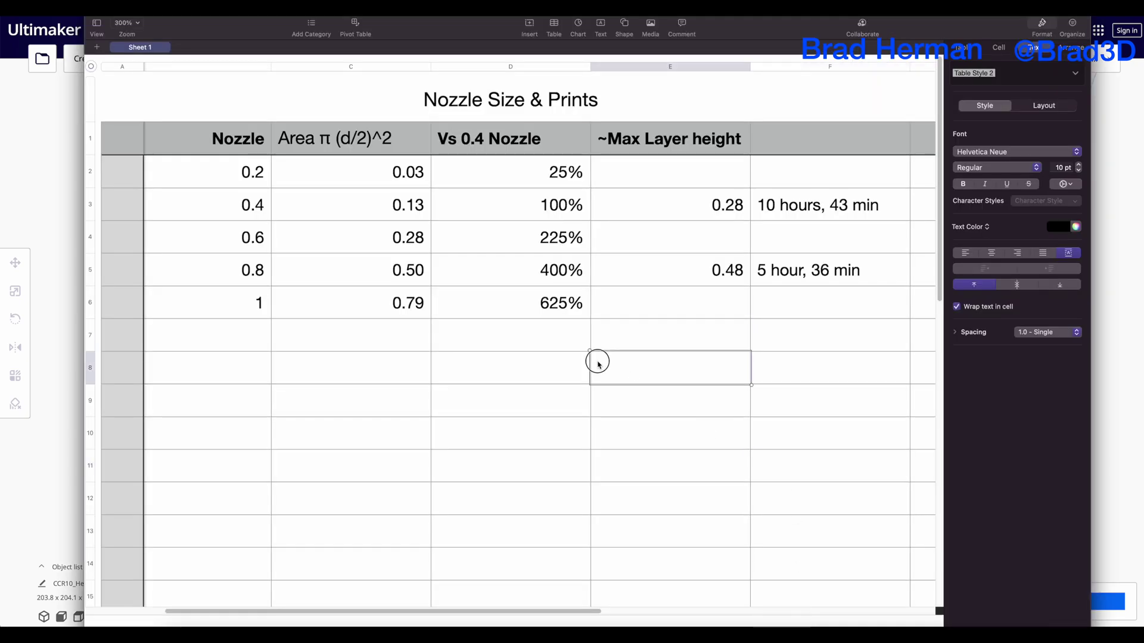
pyautogui.click(352, 348)
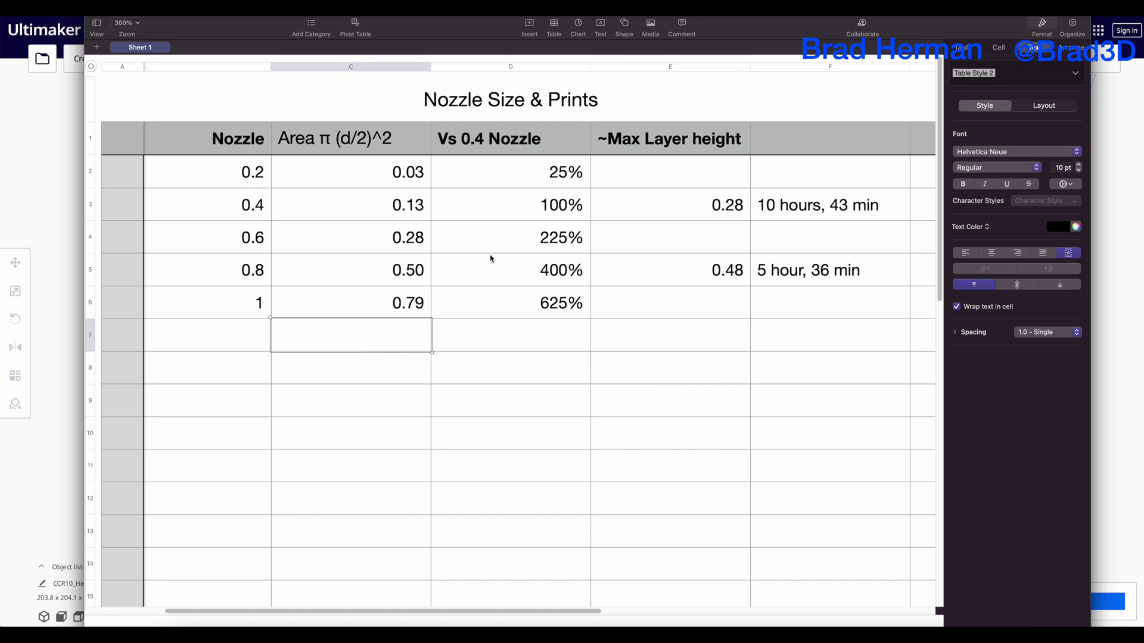
pyautogui.click(469, 149)
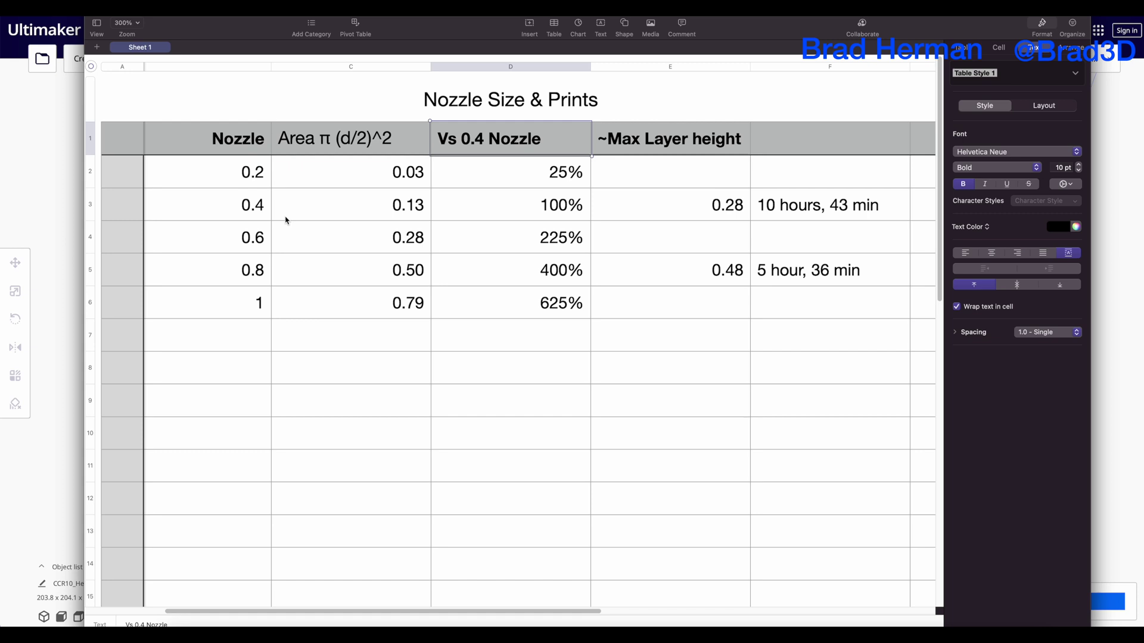
pyautogui.click(248, 214)
# Inspect C3's area formula without changing it, then bring up the Amazon MK10 nozzle listing
pyautogui.doubleClick(336, 210)
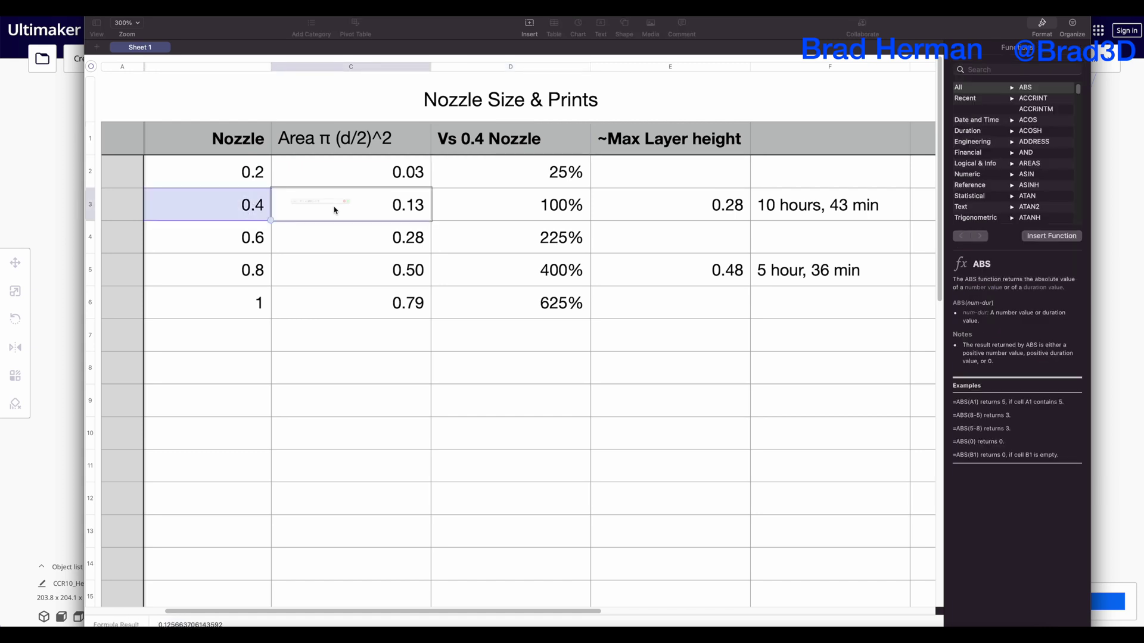
pyautogui.write('+')
pyautogui.click(517, 209)
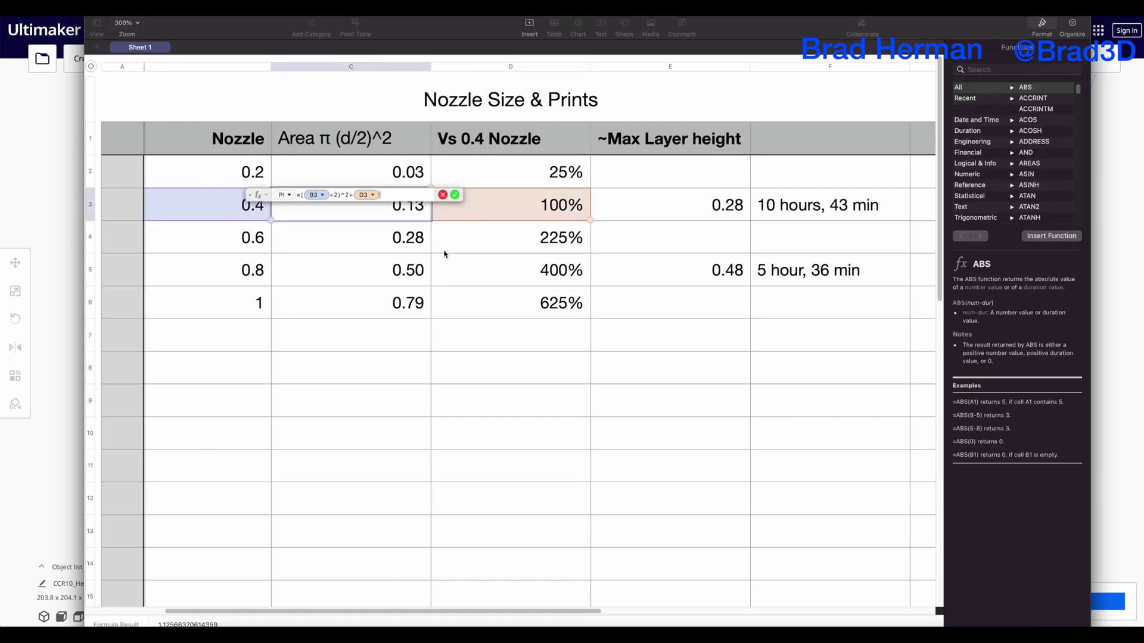
pyautogui.click(443, 195)
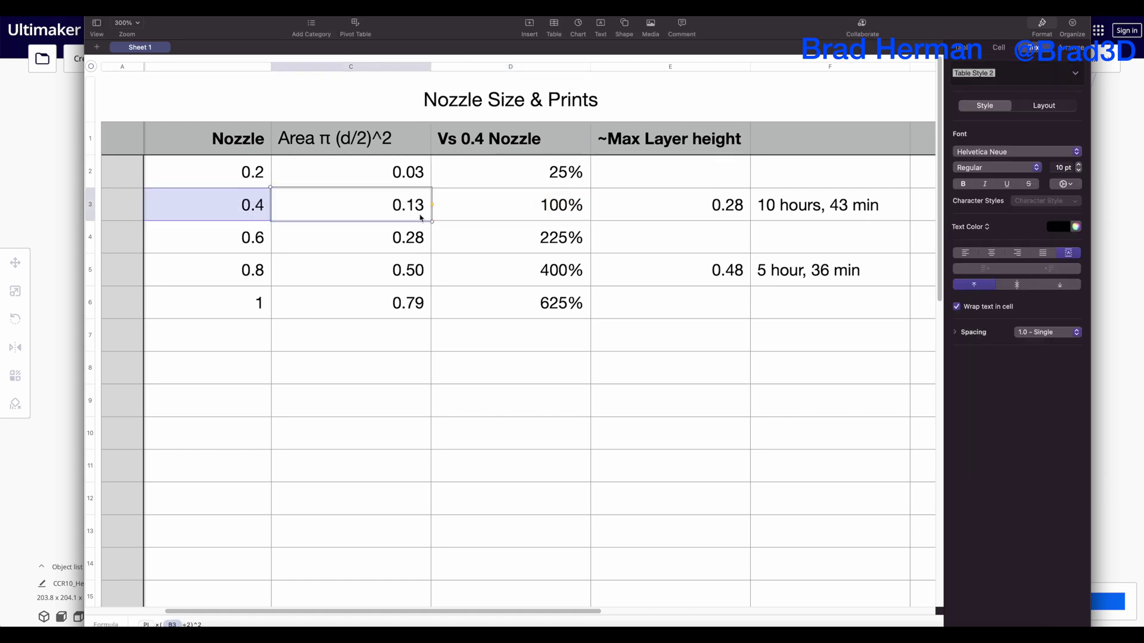
pyautogui.click(257, 277)
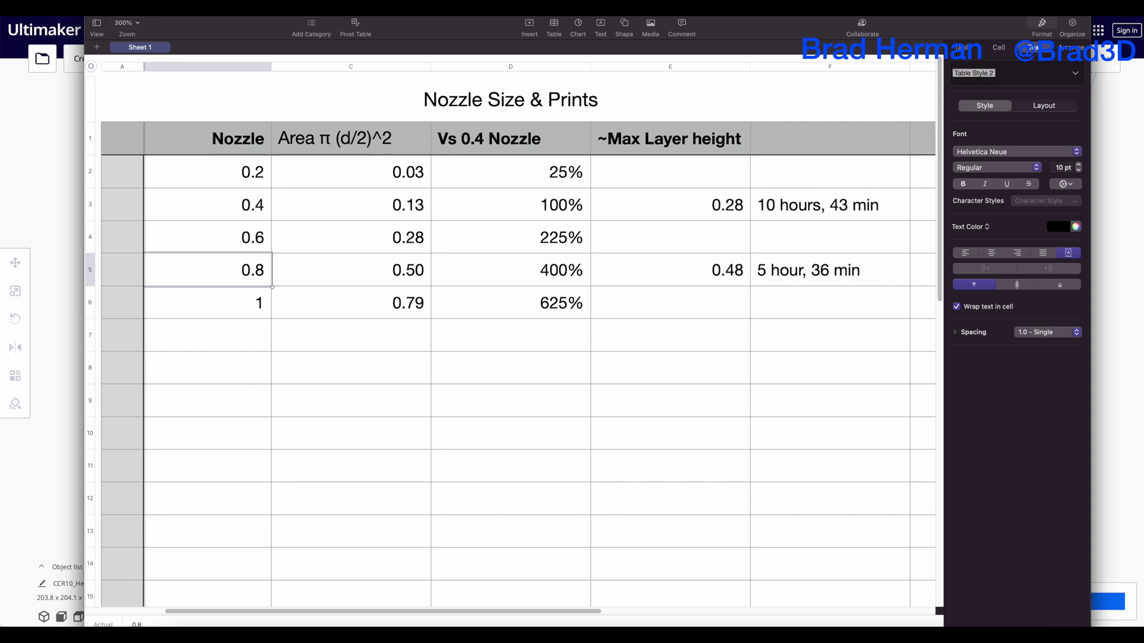
pyautogui.click(235, 622)
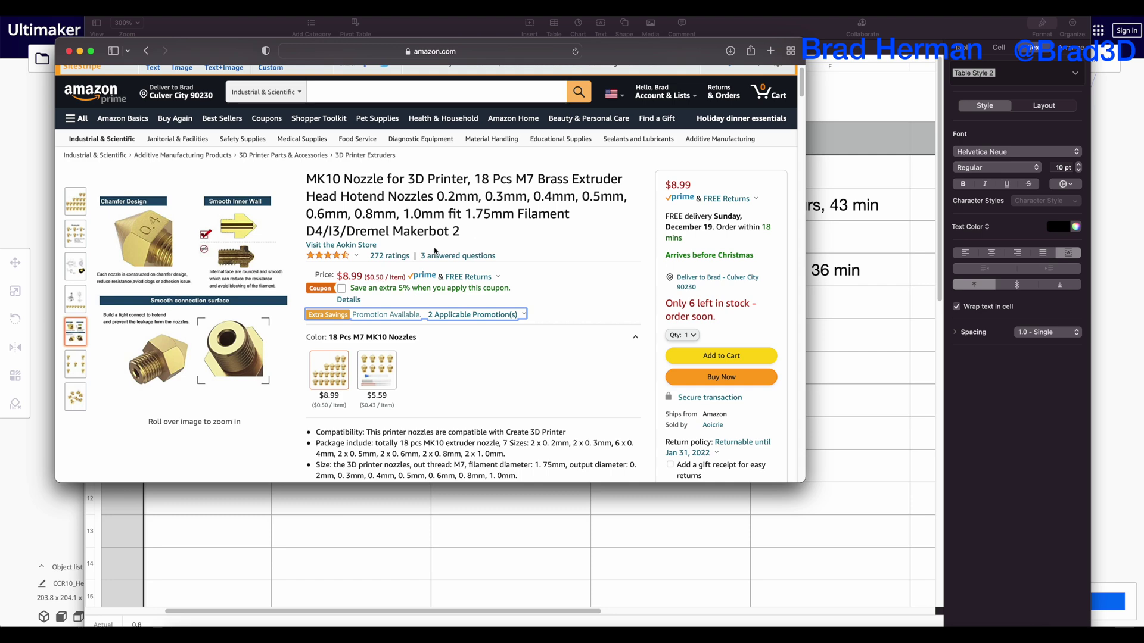
# Look over the MK10 nozzle set's product photos, then bring the Numbers table back in front
pyautogui.moveTo(82, 209)
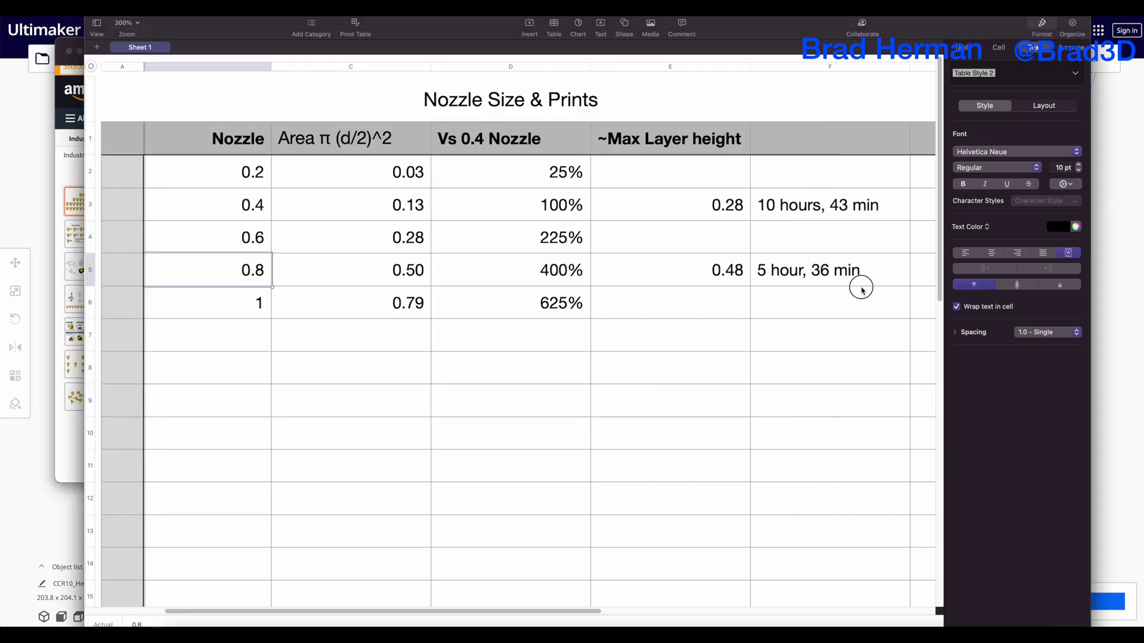
pyautogui.click(839, 285)
# Review area ratio, max layer height and print time for the 0.4, 0.8 and 1 mm nozzles
pyautogui.click(539, 285)
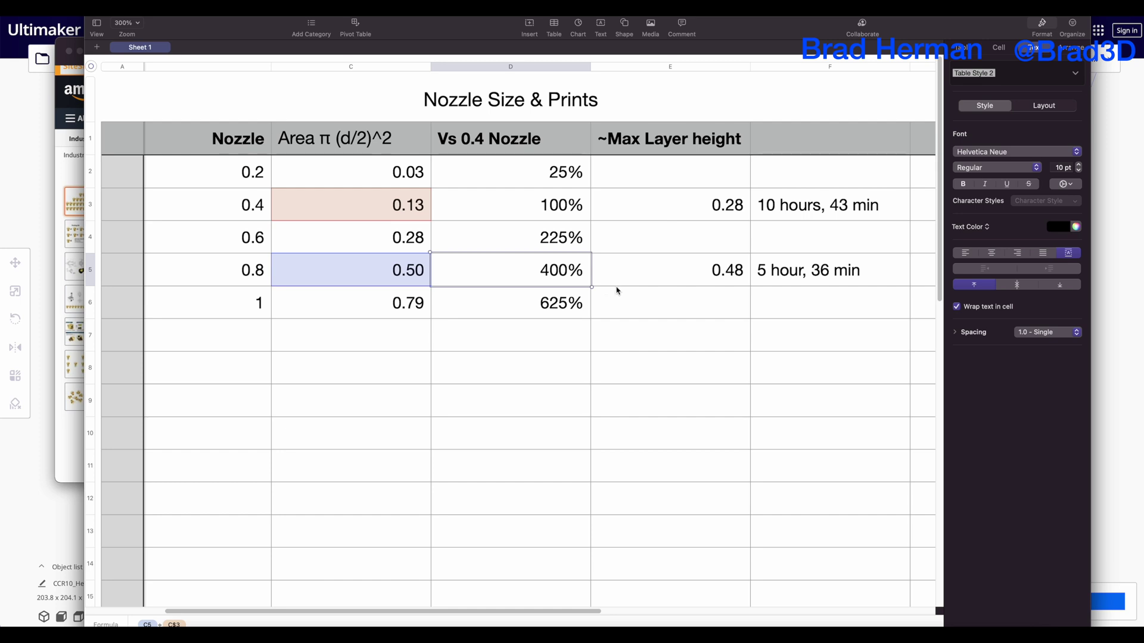
pyautogui.click(660, 208)
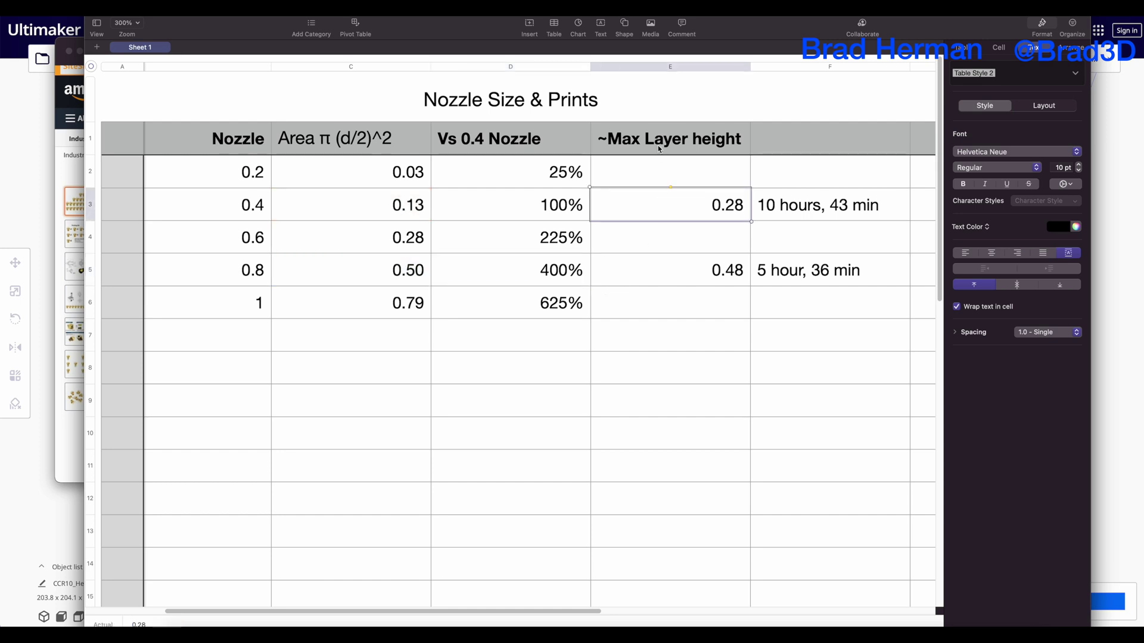
pyautogui.click(763, 215)
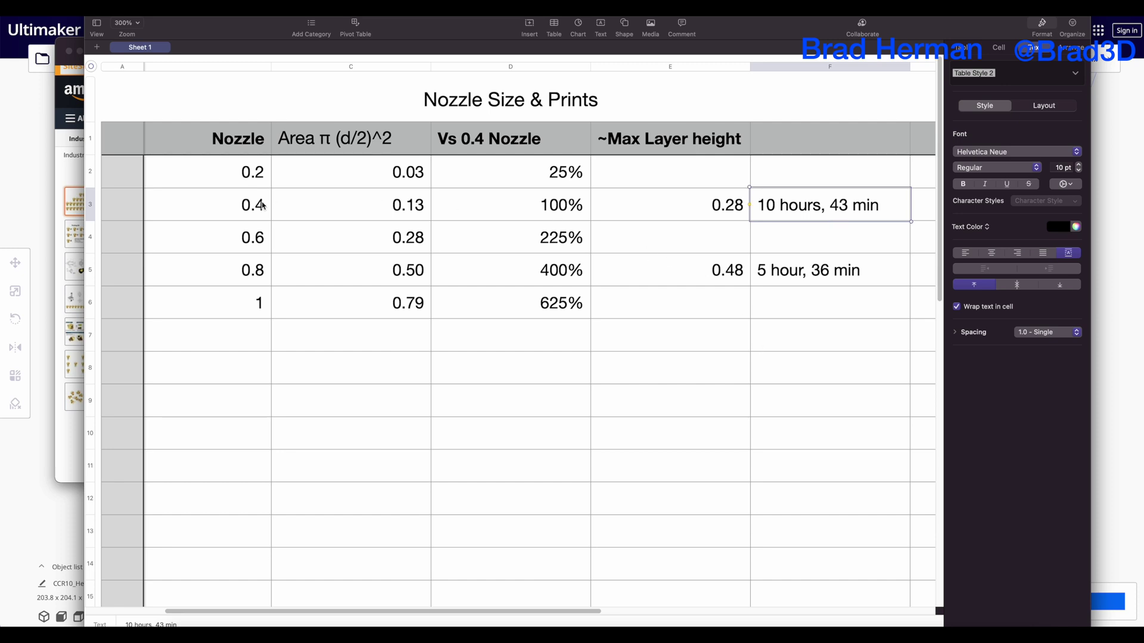
pyautogui.click(240, 279)
pyautogui.click(795, 271)
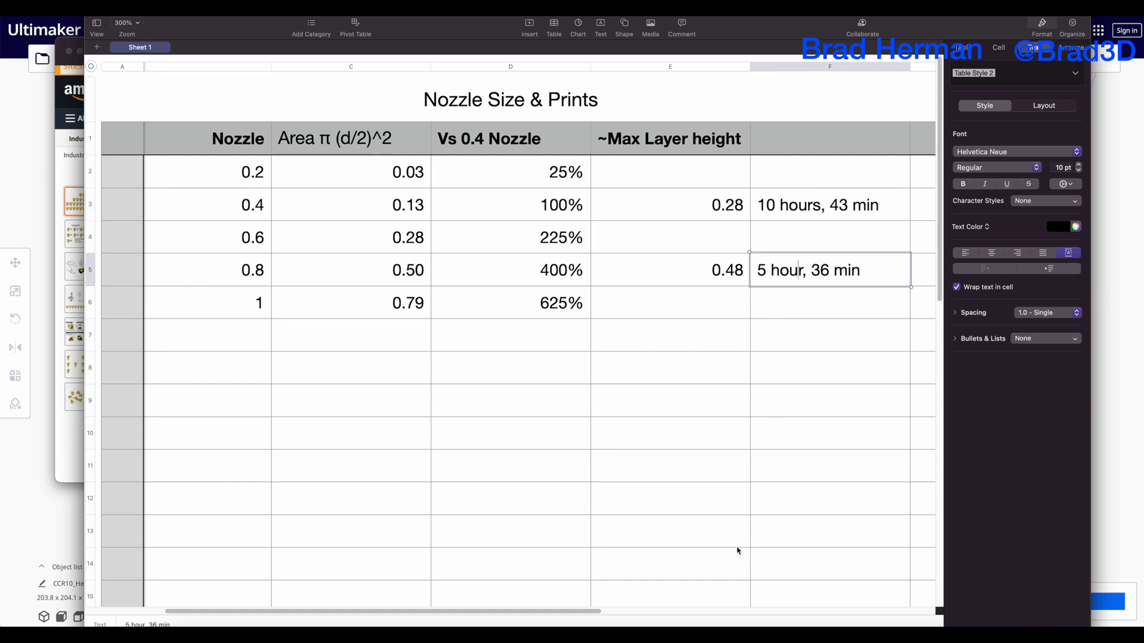
pyautogui.click(797, 316)
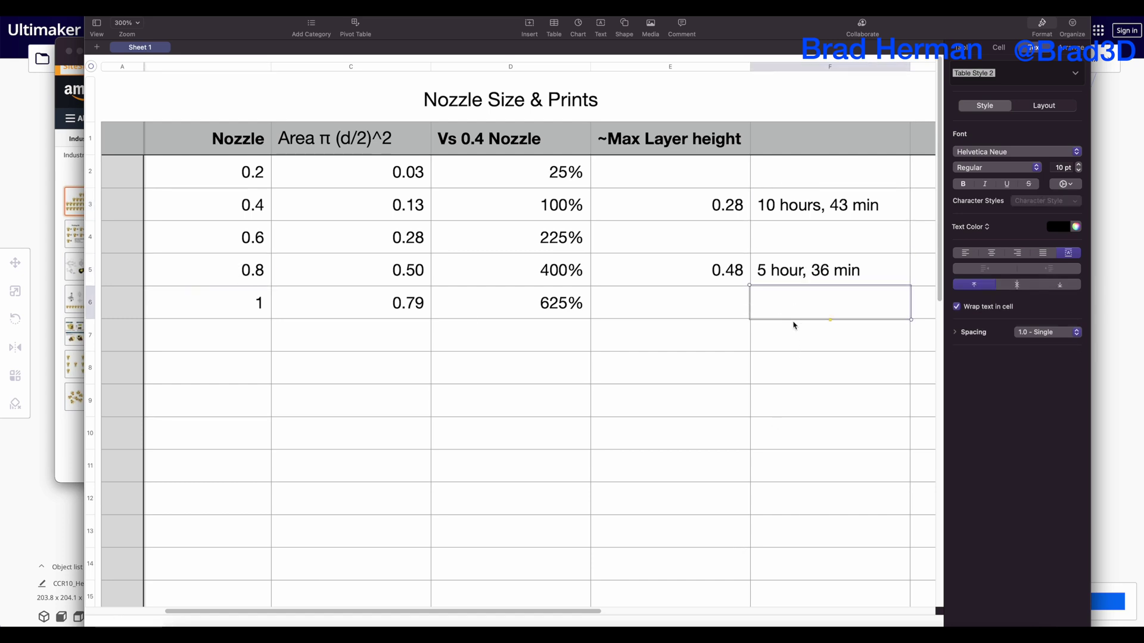
pyautogui.click(265, 312)
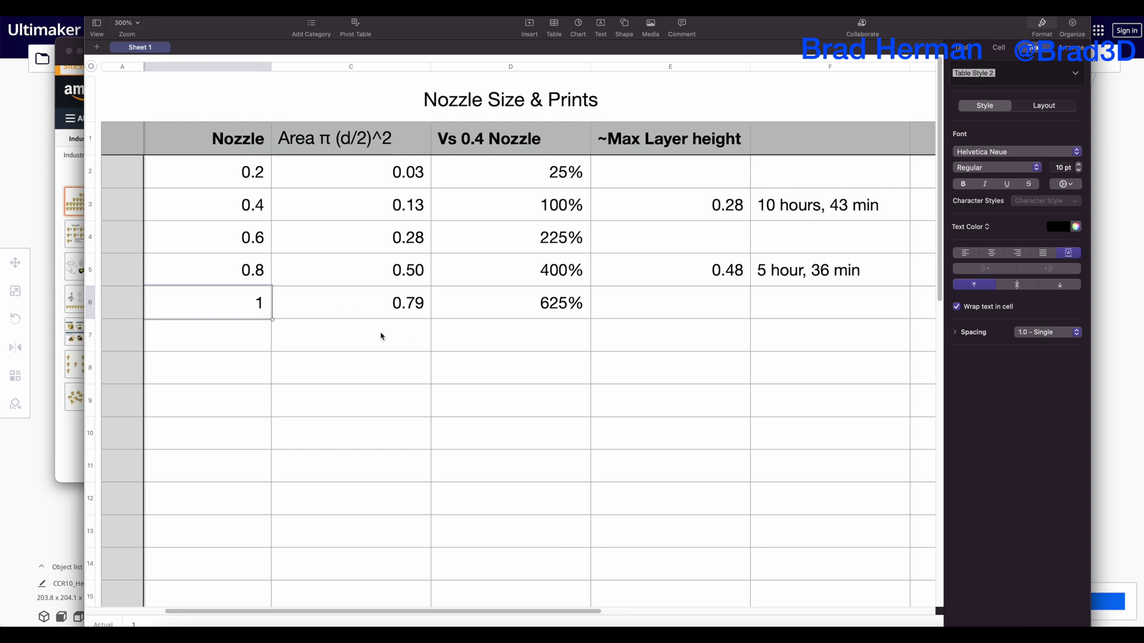
pyautogui.click(252, 282)
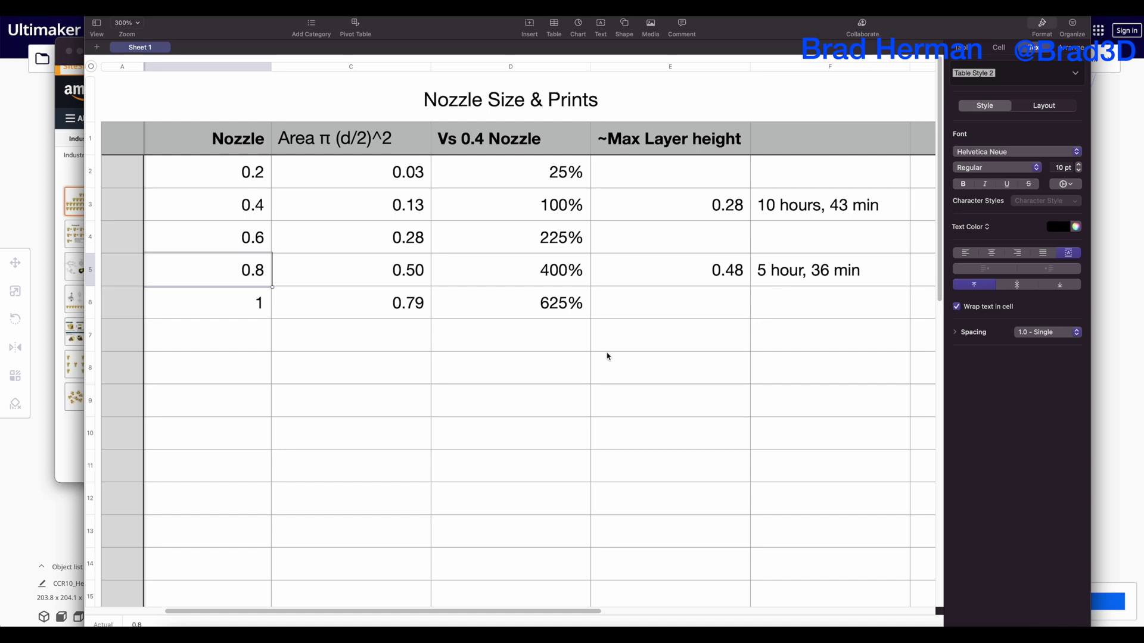
# Return to Cura and orbit and pan the view to face the flat spinner squarely
pyautogui.click(54, 17)
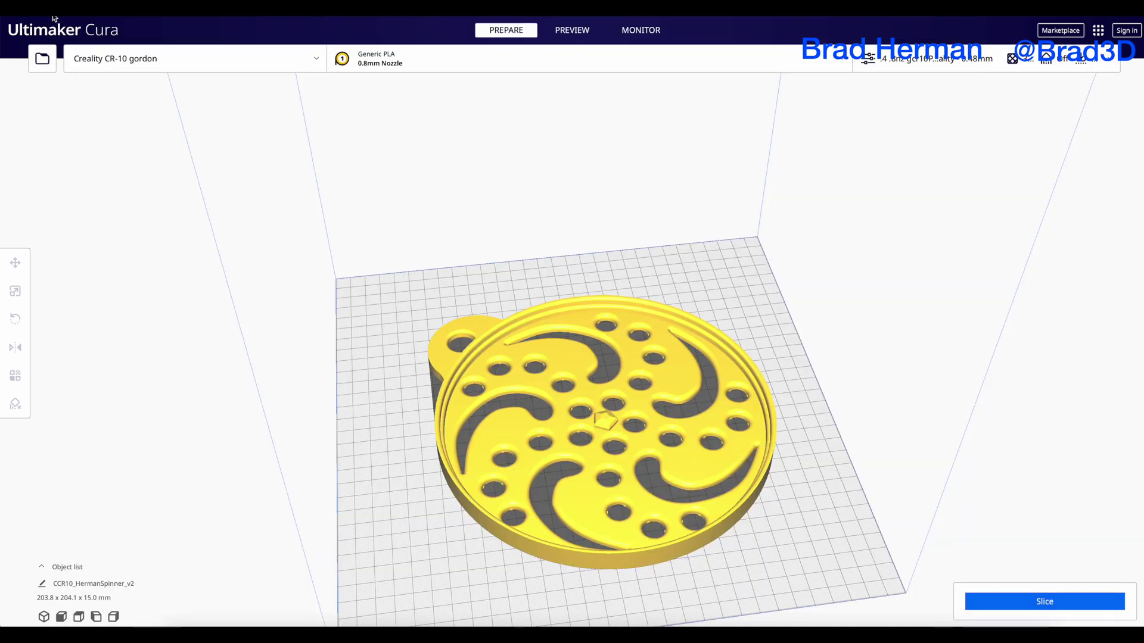
pyautogui.moveTo(771, 370)
pyautogui.mouseDown(button='right')
pyautogui.moveTo(758, 373)
pyautogui.moveTo(764, 382)
pyautogui.mouseUp(button='right')
pyautogui.moveTo(764, 382); pyautogui.dragTo(667, 341, button='middle')
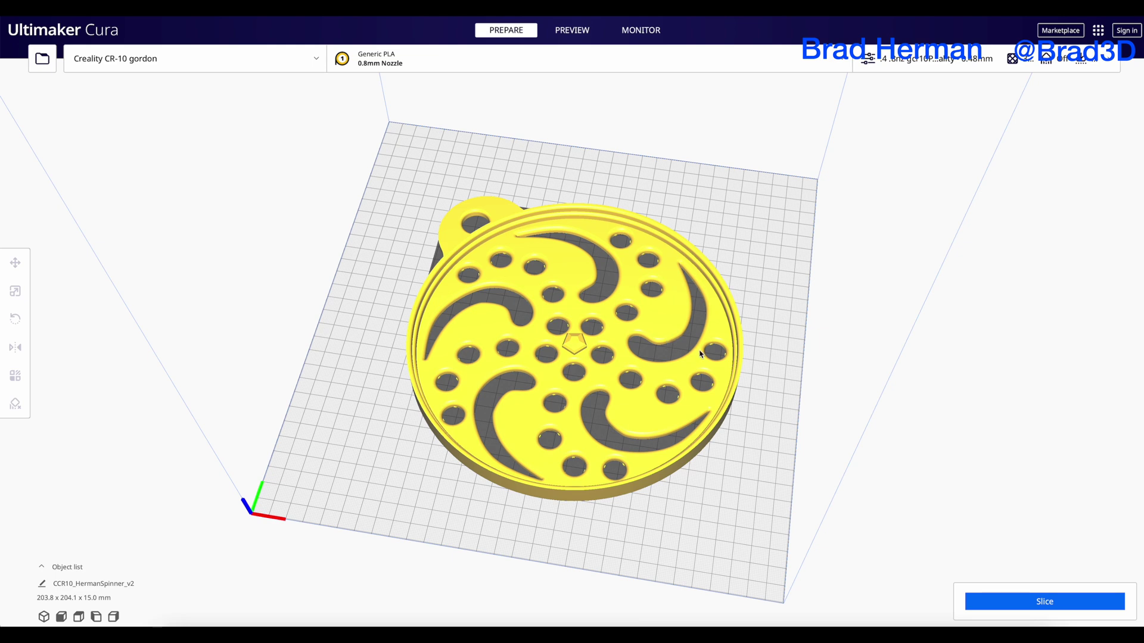
pyautogui.moveTo(753, 396); pyautogui.dragTo(793, 380, button='right')
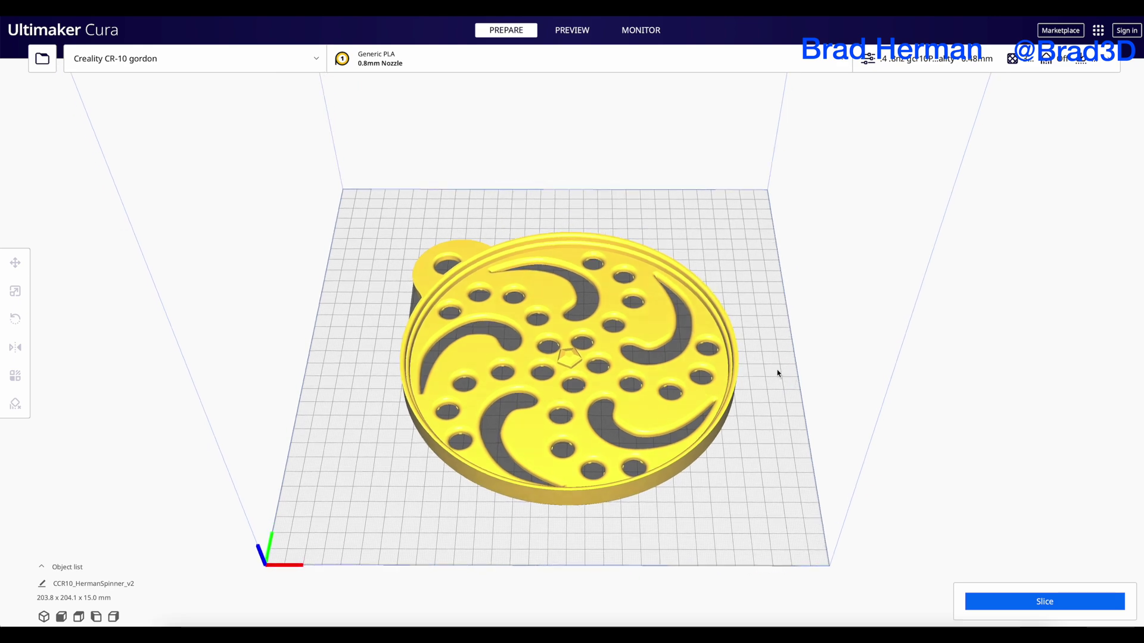
pyautogui.moveTo(777, 373)
pyautogui.mouseDown(button='right')
pyautogui.moveTo(756, 377)
pyautogui.moveTo(769, 365)
pyautogui.mouseUp(button='right')
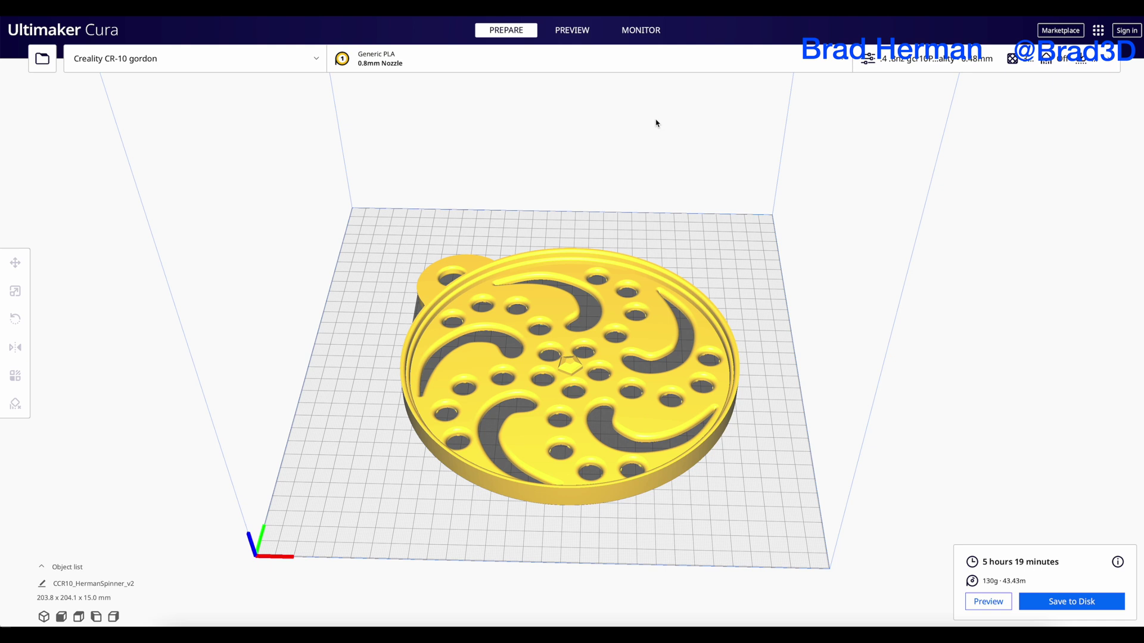
# Open the layer preview and step through layers 5 to 30, zoomed in on walls and infill
pyautogui.click(574, 32)
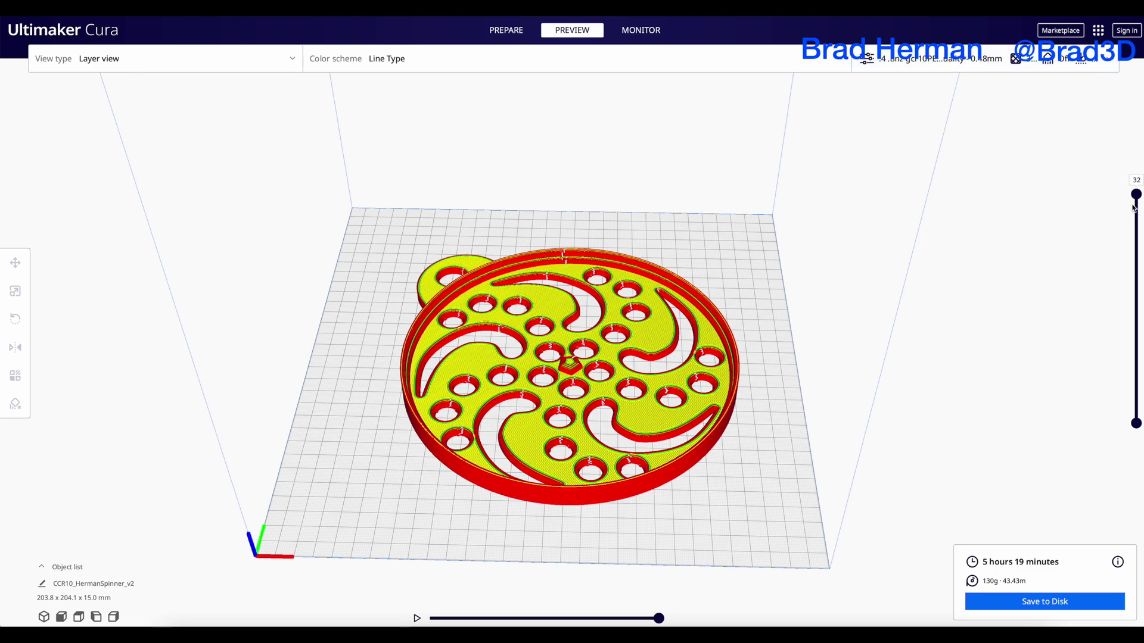
pyautogui.moveTo(1136, 195)
pyautogui.mouseDown()
pyautogui.moveTo(1117, 396)
pyautogui.moveTo(1129, 426)
pyautogui.moveTo(1136, 193)
pyautogui.mouseUp()
pyautogui.scroll(3, 662, 377)
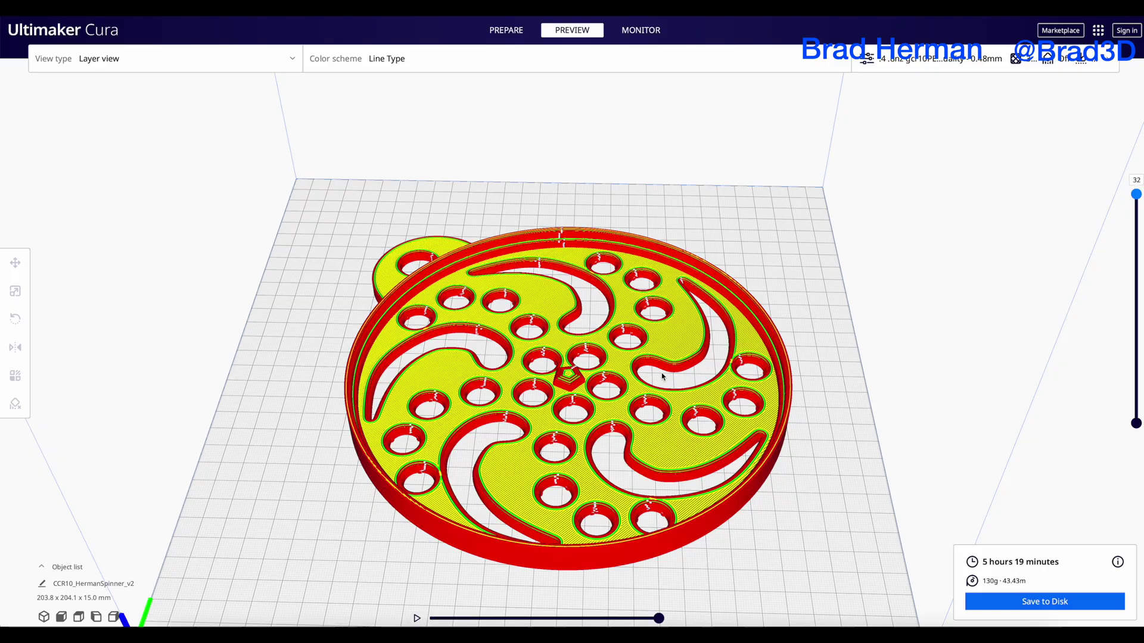
pyautogui.scroll(5, 663, 376)
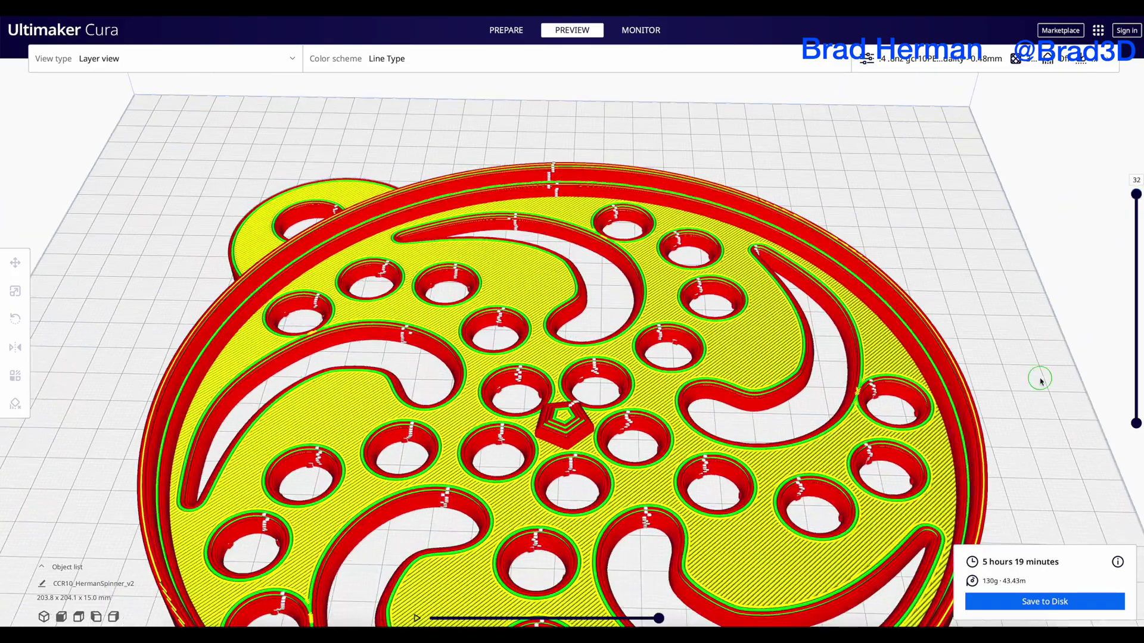
pyautogui.moveTo(1040, 378); pyautogui.dragTo(984, 395, button='right')
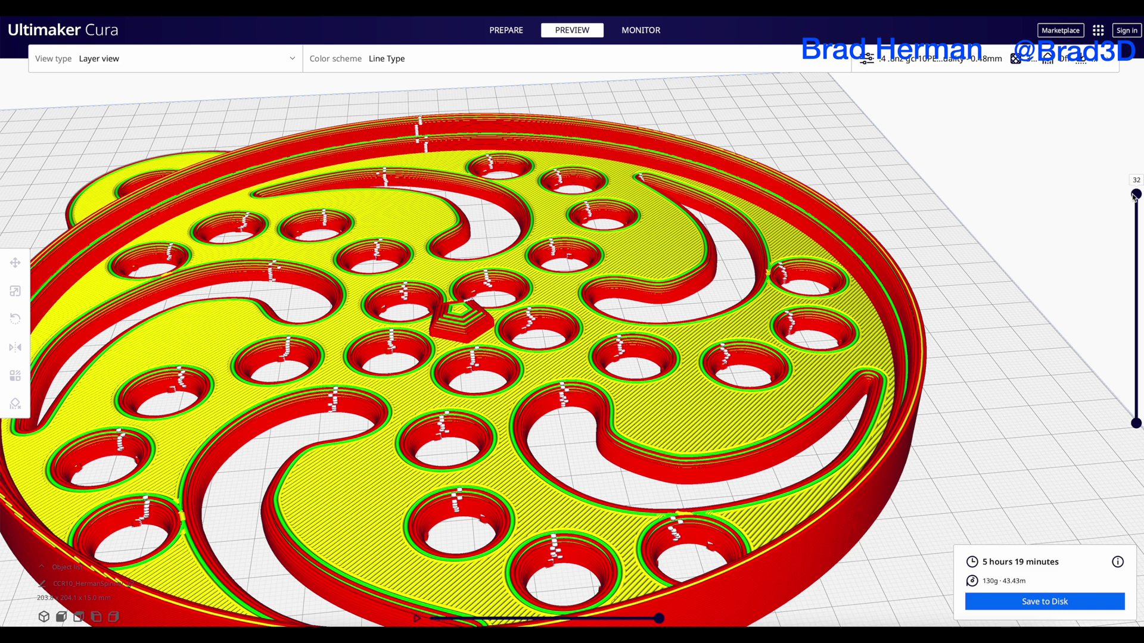
pyautogui.moveTo(1134, 195); pyautogui.dragTo(1136, 364)
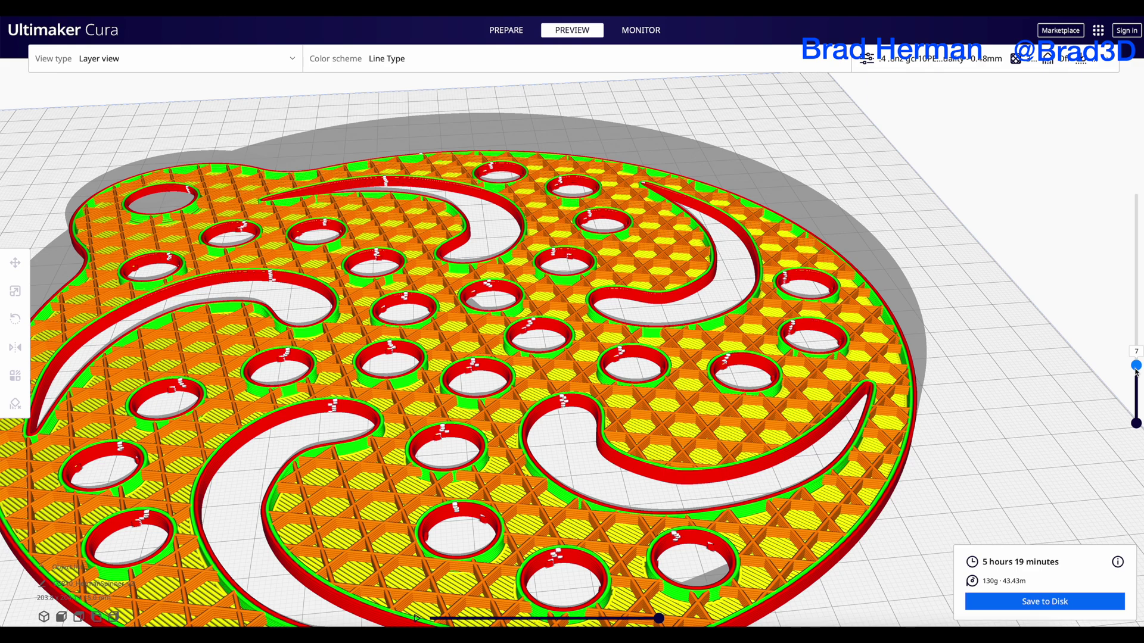
pyautogui.moveTo(1136, 370); pyautogui.dragTo(1120, 389)
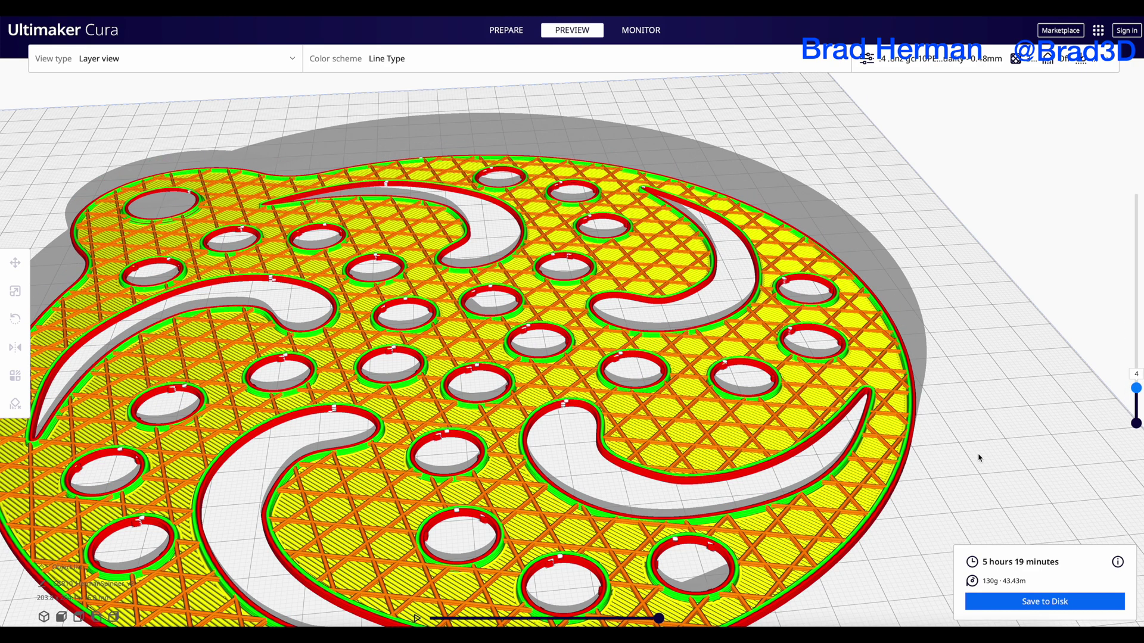
pyautogui.moveTo(1133, 393); pyautogui.dragTo(1138, 345)
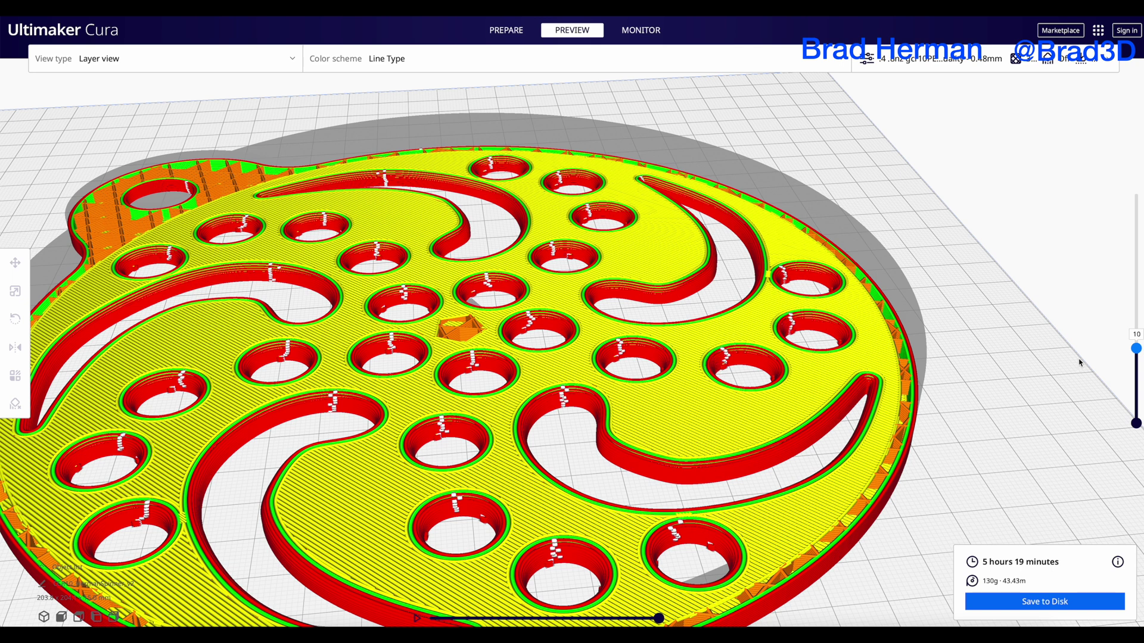
pyautogui.moveTo(1137, 349); pyautogui.dragTo(1137, 370)
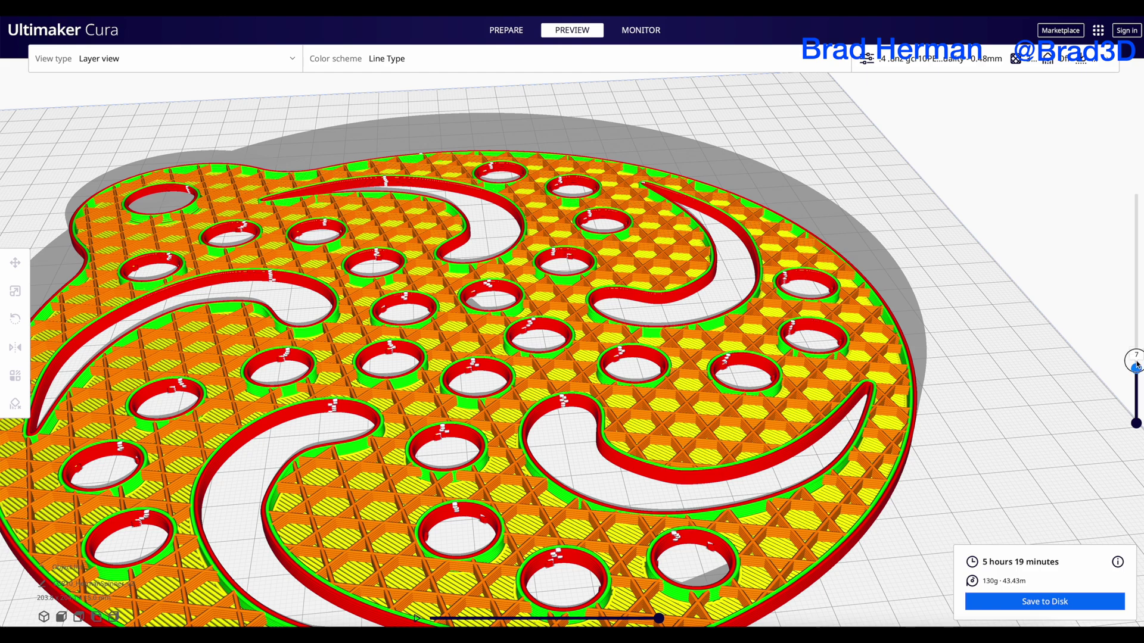
pyautogui.moveTo(1136, 369); pyautogui.dragTo(1137, 341)
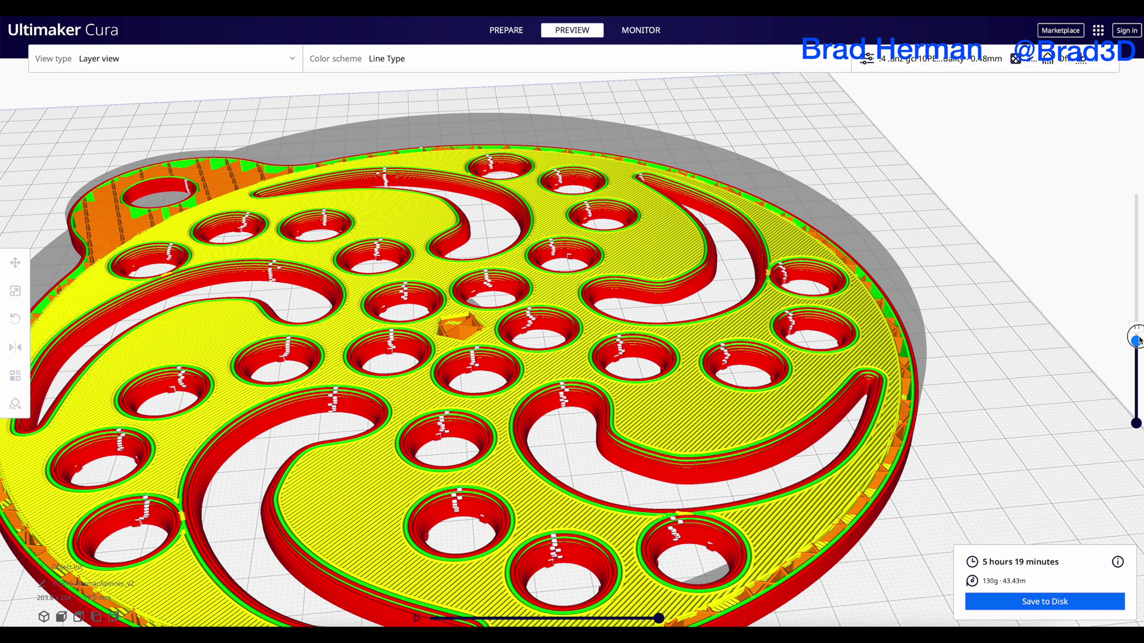
pyautogui.moveTo(1136, 340)
pyautogui.moveTo(1137, 344); pyautogui.dragTo(1136, 180)
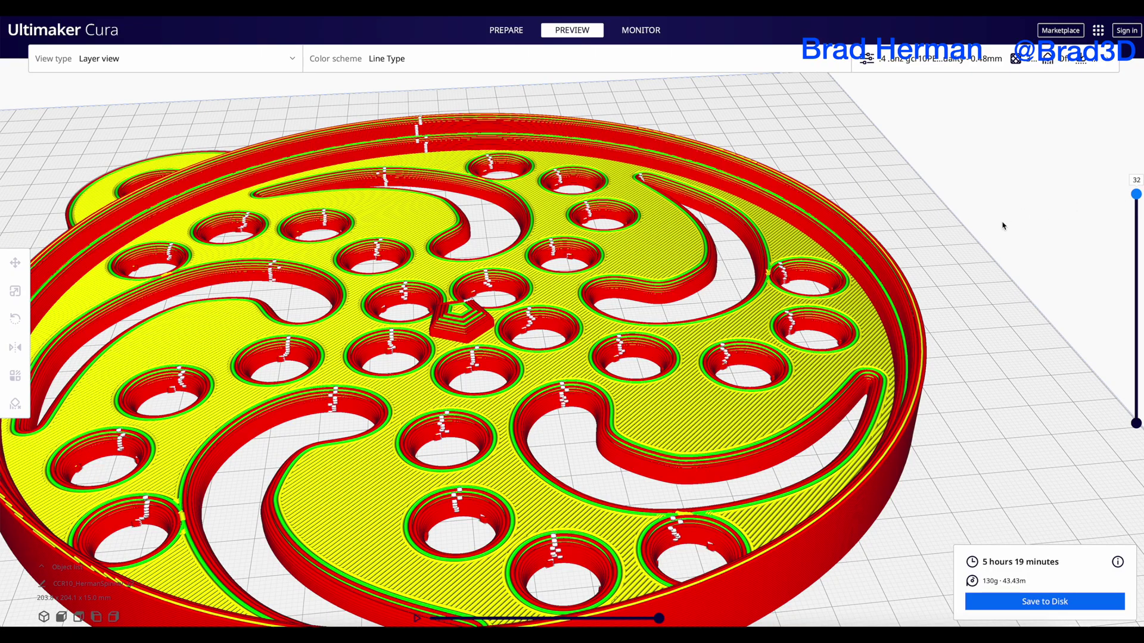
pyautogui.scroll(2, 999, 233)
pyautogui.scroll(-5, 1000, 233)
pyautogui.moveTo(999, 234); pyautogui.dragTo(842, 432, button='right')
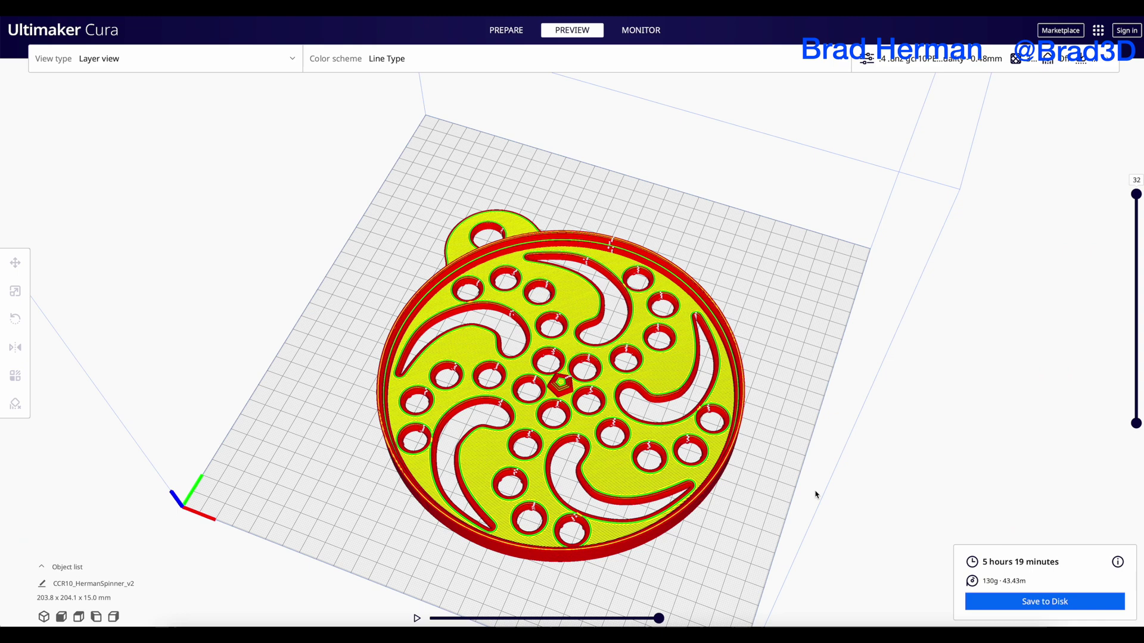
pyautogui.moveTo(829, 480); pyautogui.dragTo(776, 446, button='right')
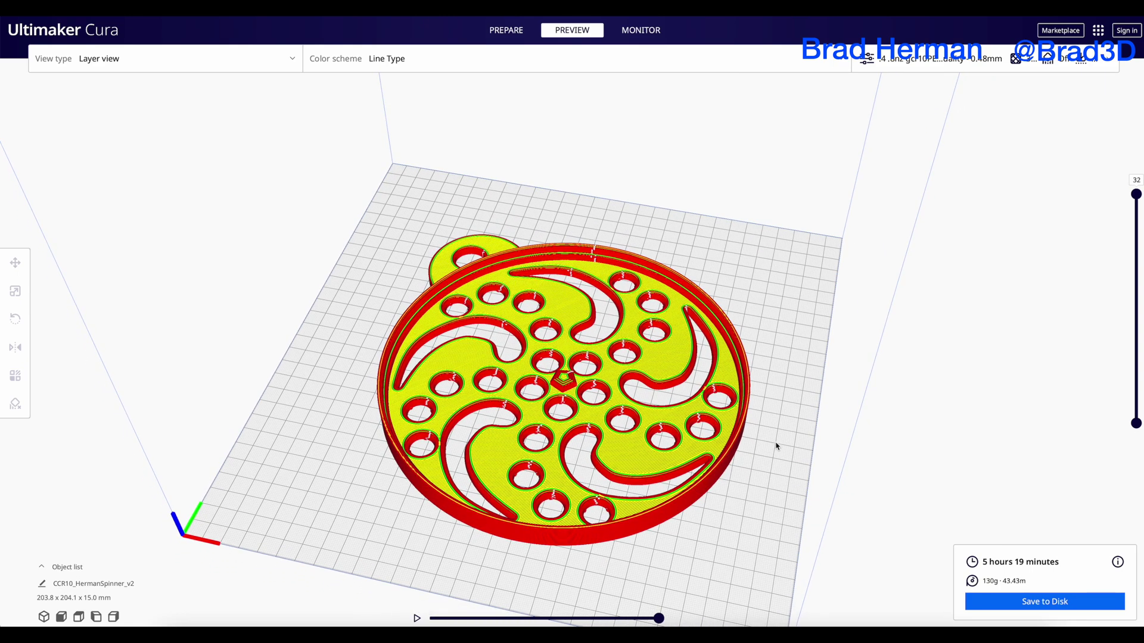
pyautogui.scroll(2, 736, 454)
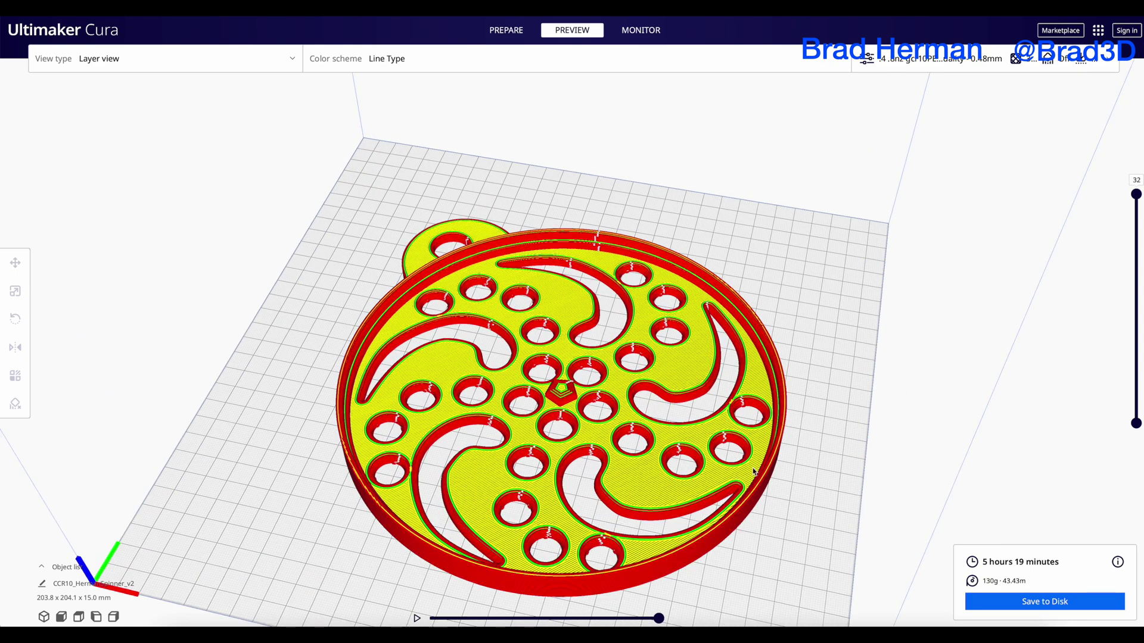
pyautogui.moveTo(784, 480); pyautogui.dragTo(804, 453, button='right')
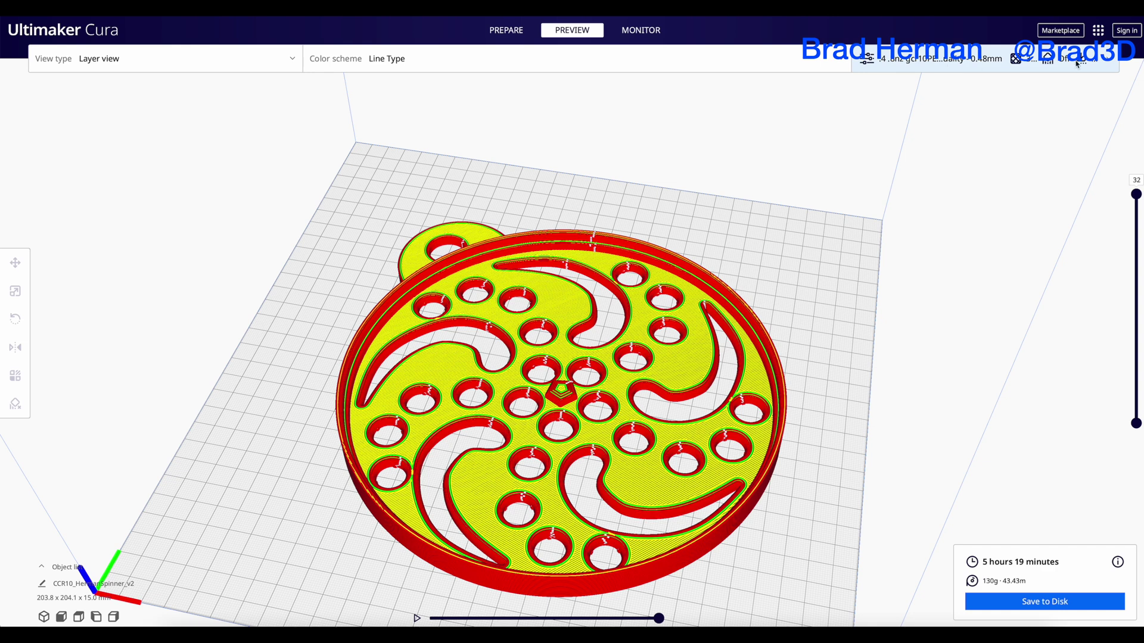
# Open Custom print settings and review Quality: 0.48 mm layers, 0.2 mm initial layer, 0.8 mm line widths
pyautogui.click(1113, 63)
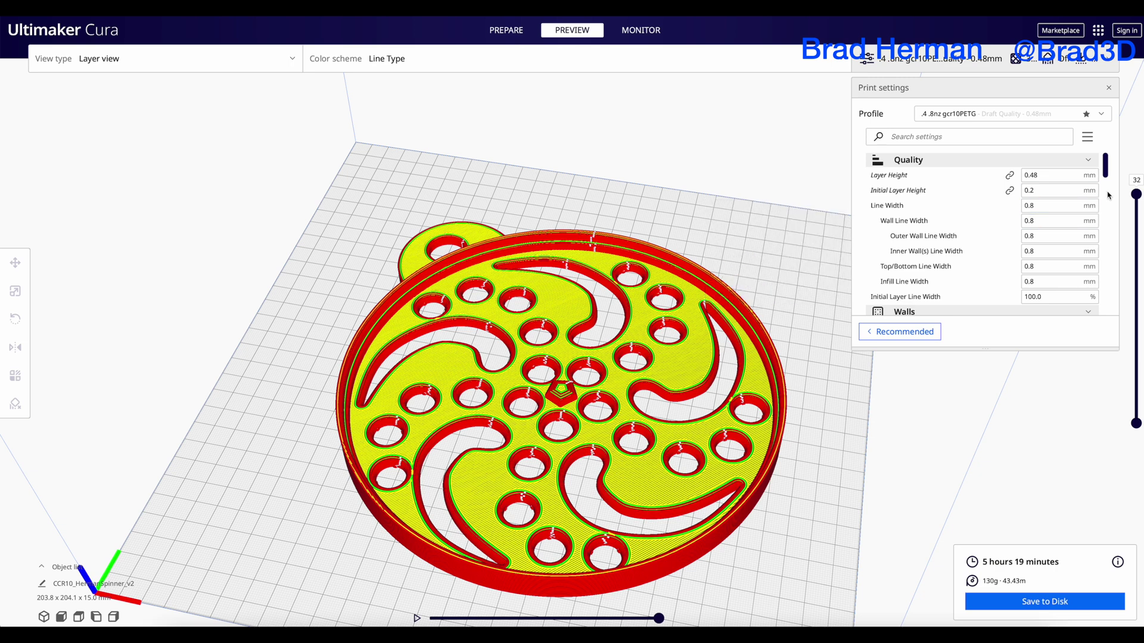
pyautogui.moveTo(1100, 192)
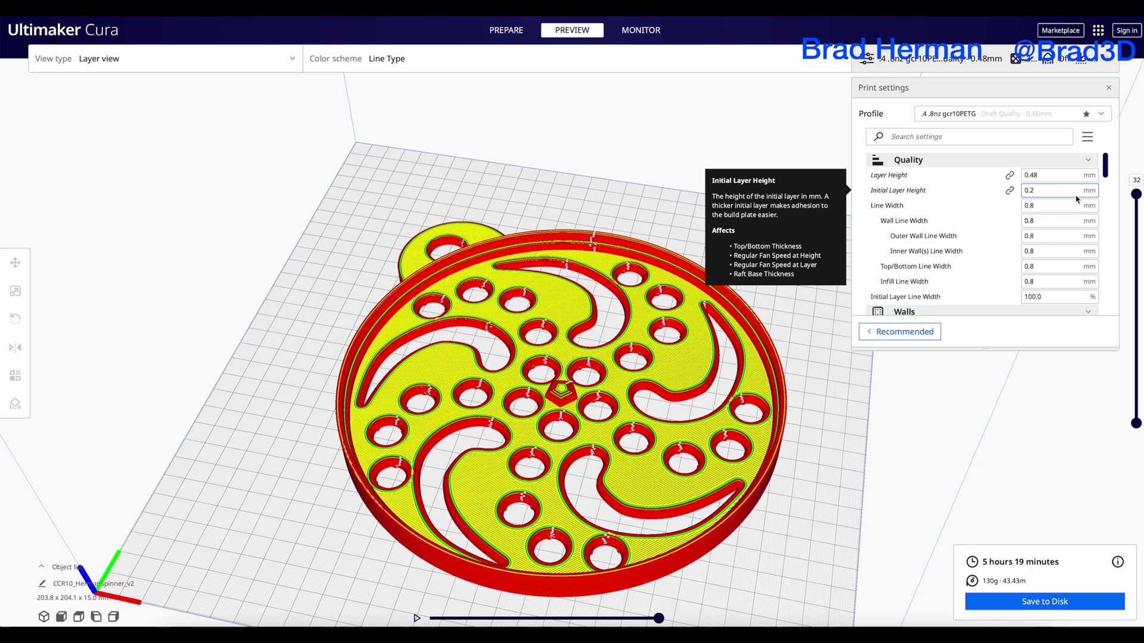
pyautogui.moveTo(1078, 216)
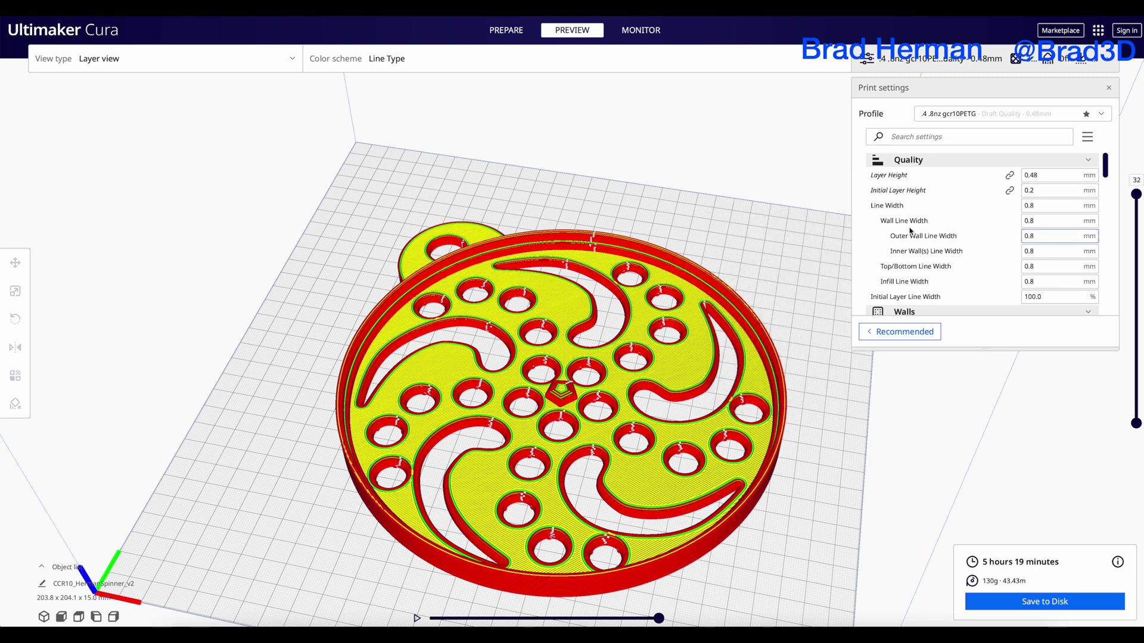
pyautogui.moveTo(900, 227)
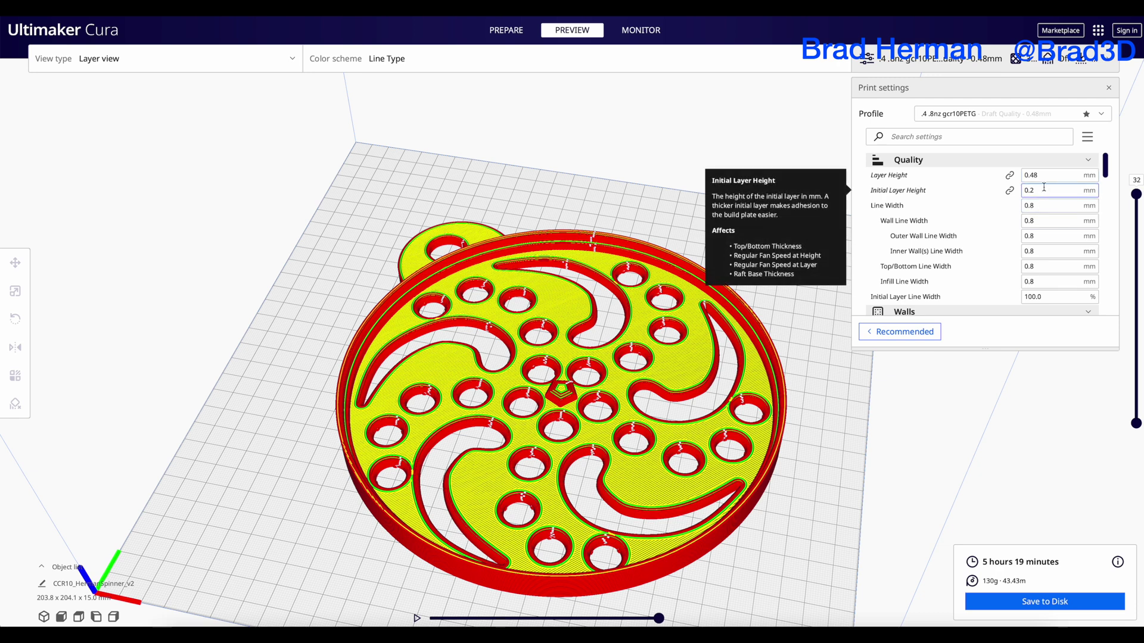
pyautogui.moveTo(1105, 167); pyautogui.dragTo(1105, 190)
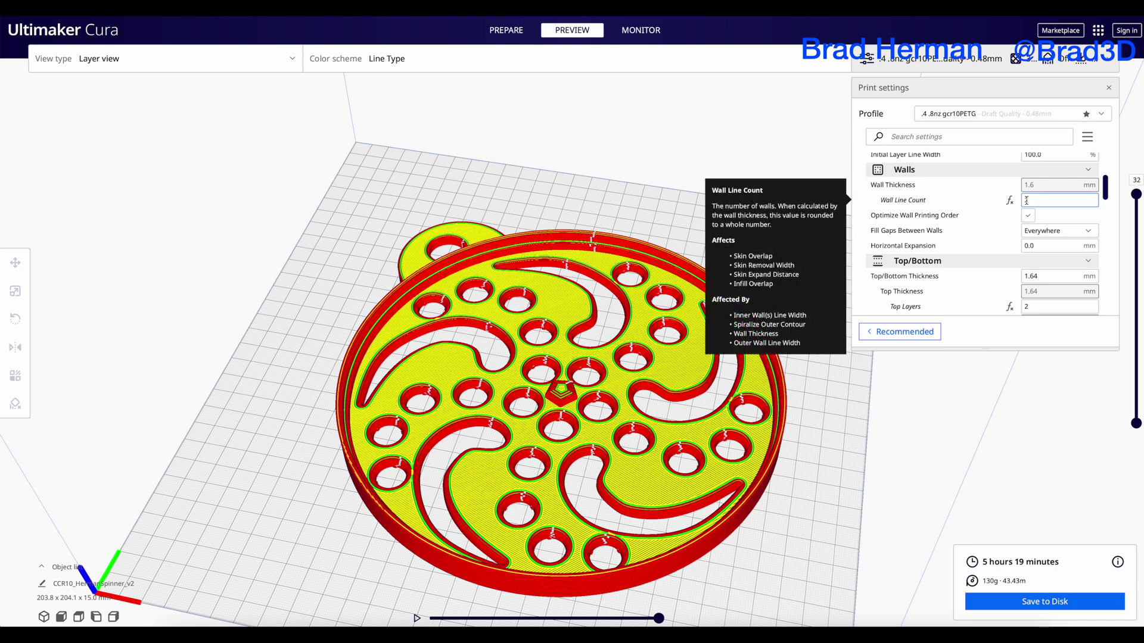
pyautogui.moveTo(1106, 200); pyautogui.dragTo(1107, 197)
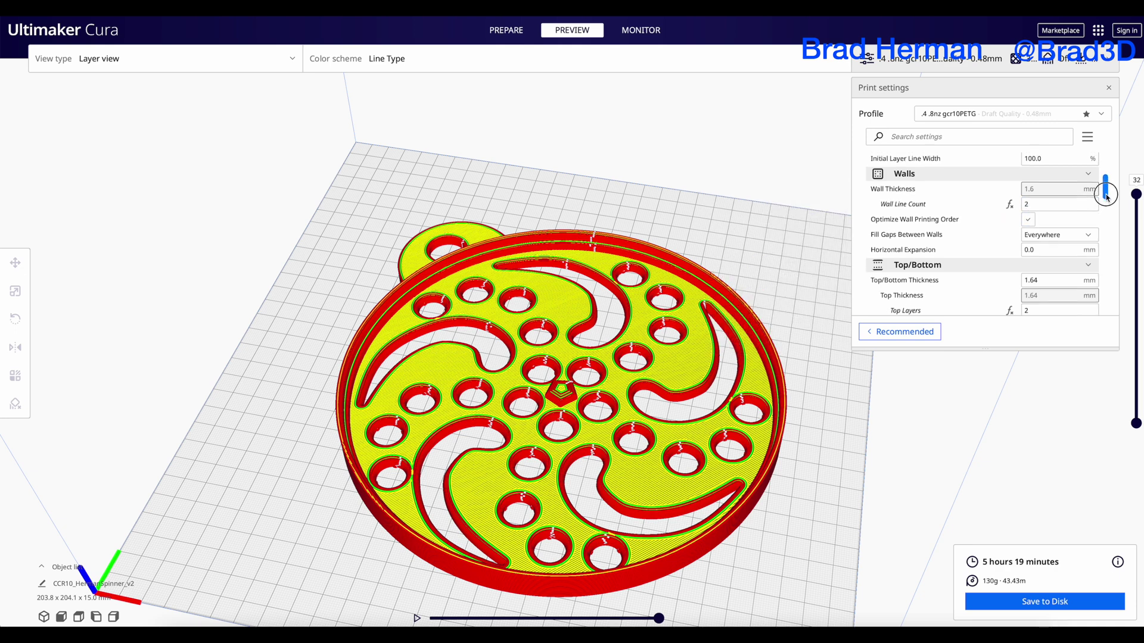
pyautogui.scroll(-5, 1106, 198)
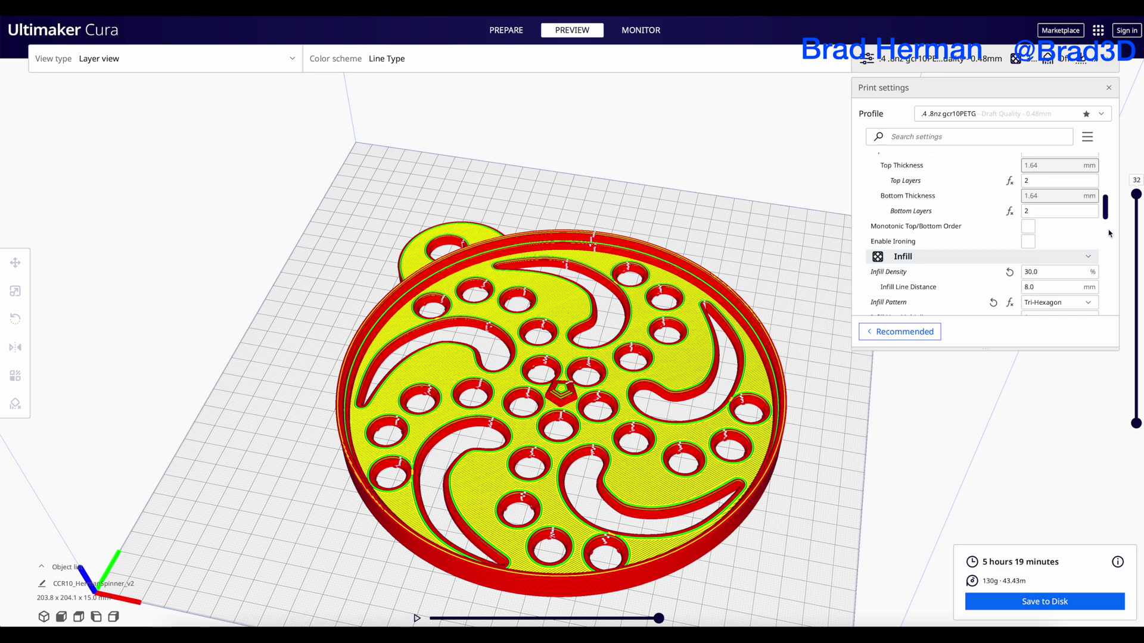
pyautogui.scroll(-3, 1108, 229)
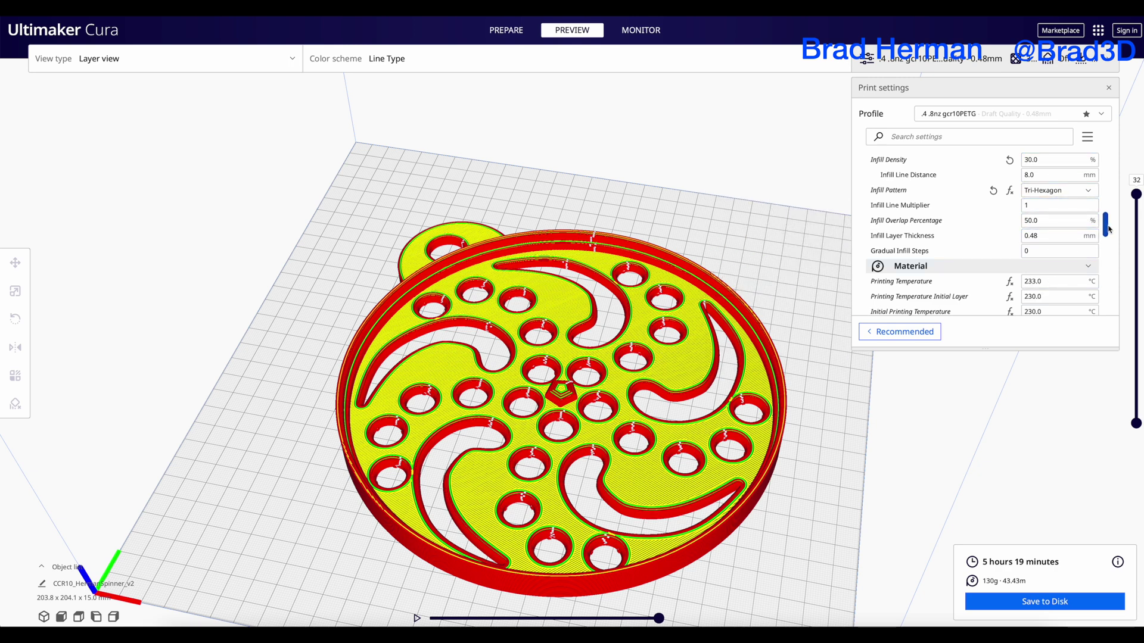
pyautogui.moveTo(1110, 229); pyautogui.dragTo(1103, 240)
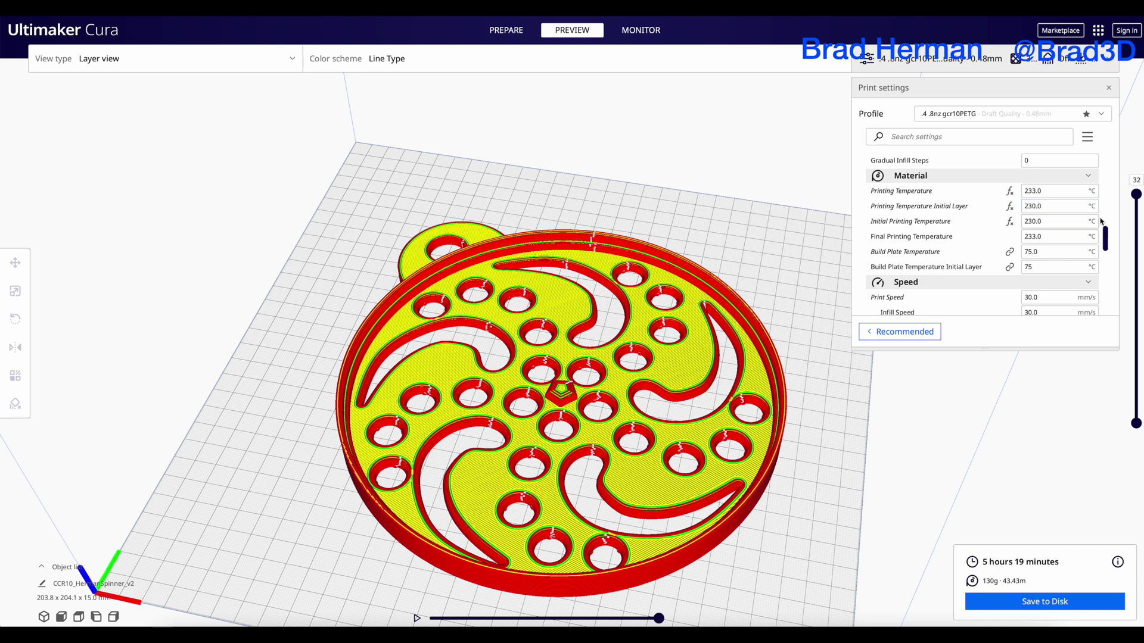
pyautogui.click(1031, 252)
pyautogui.moveTo(1105, 248); pyautogui.dragTo(1106, 250)
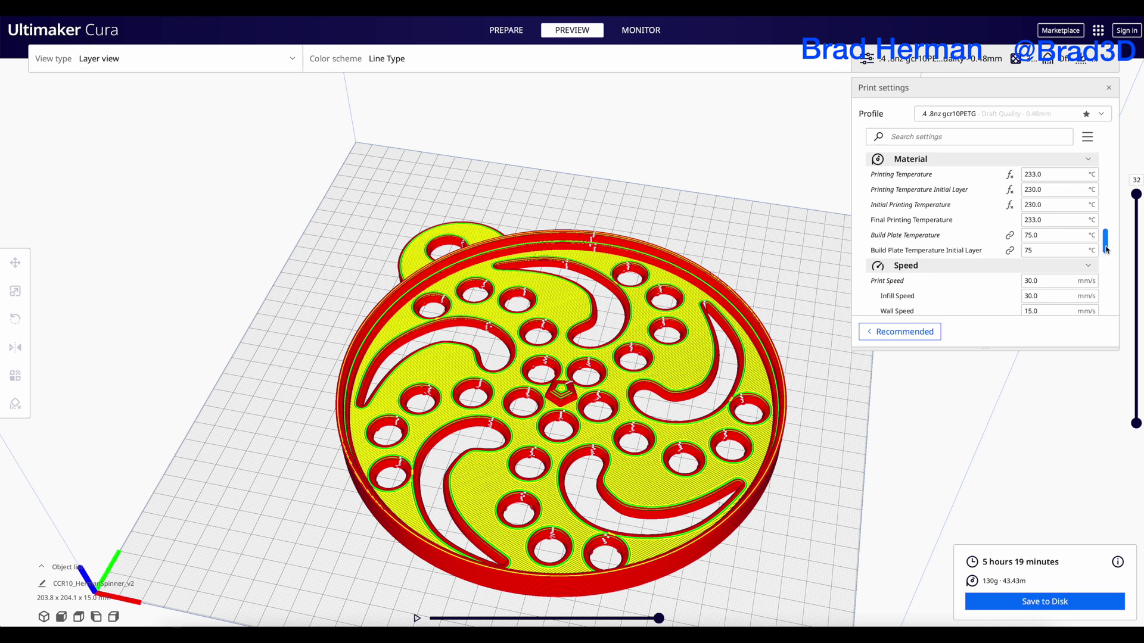
pyautogui.scroll(-3, 1105, 253)
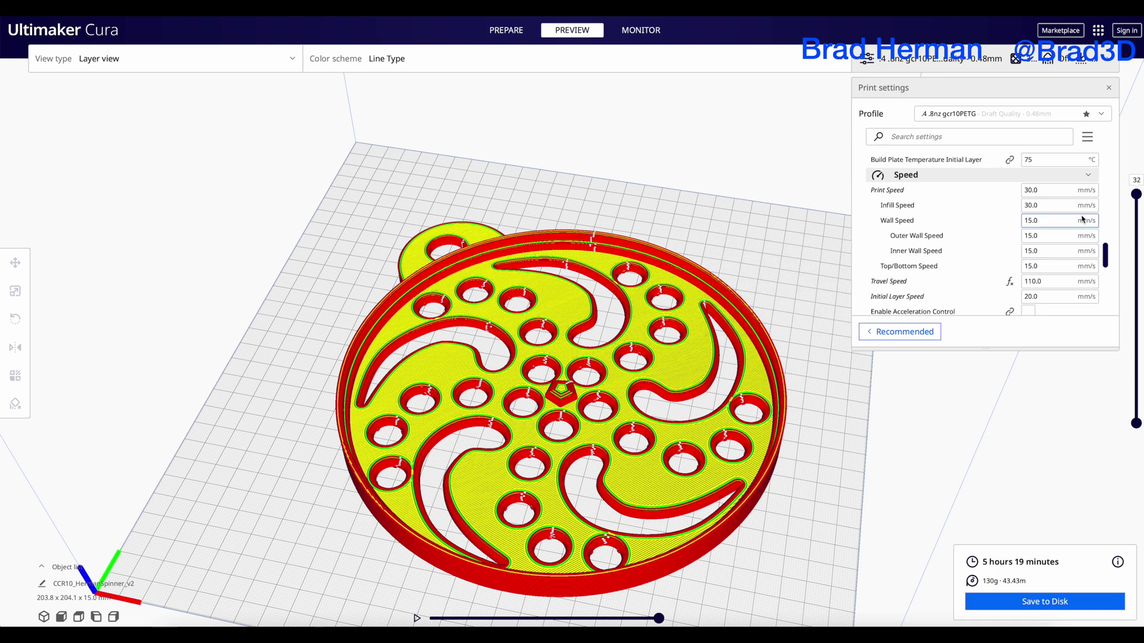
pyautogui.moveTo(1075, 192)
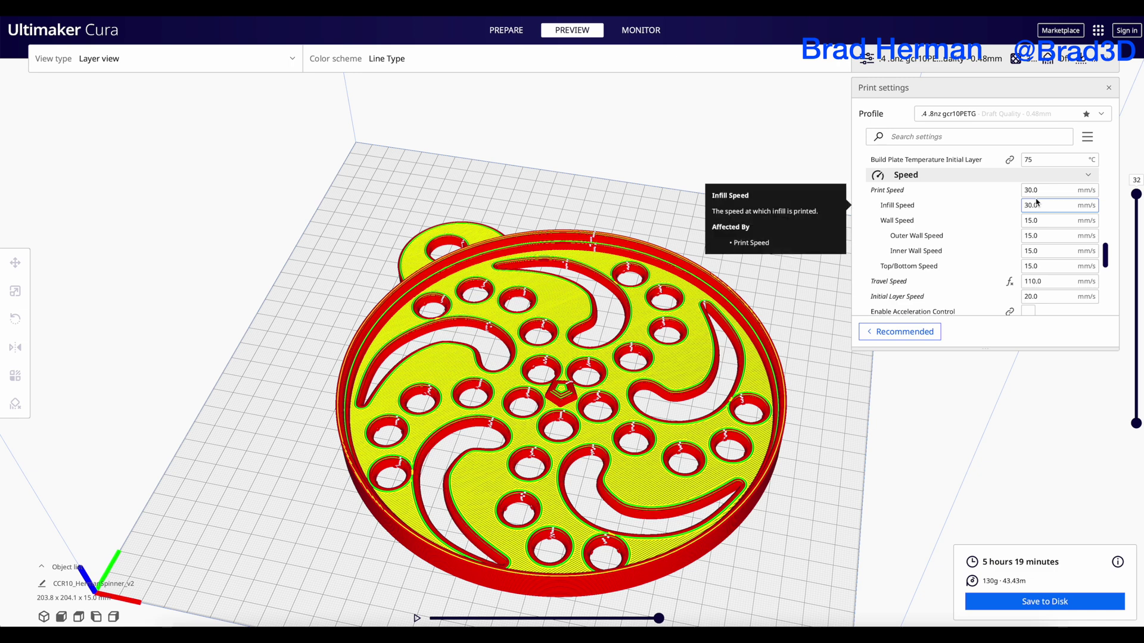
pyautogui.click(1041, 237)
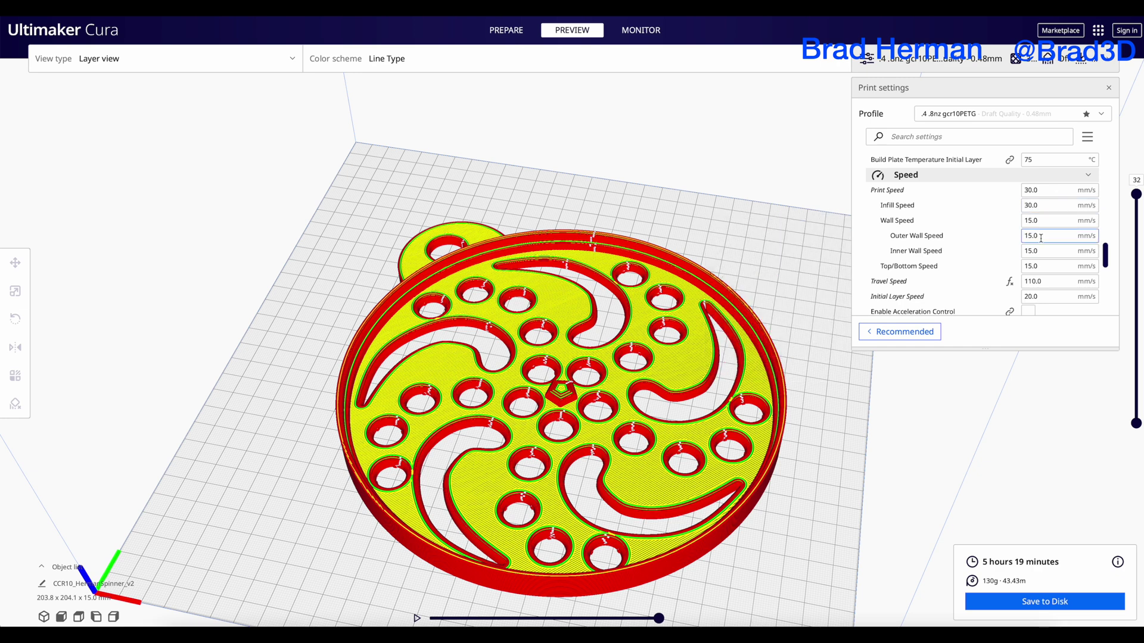
pyautogui.click(1034, 249)
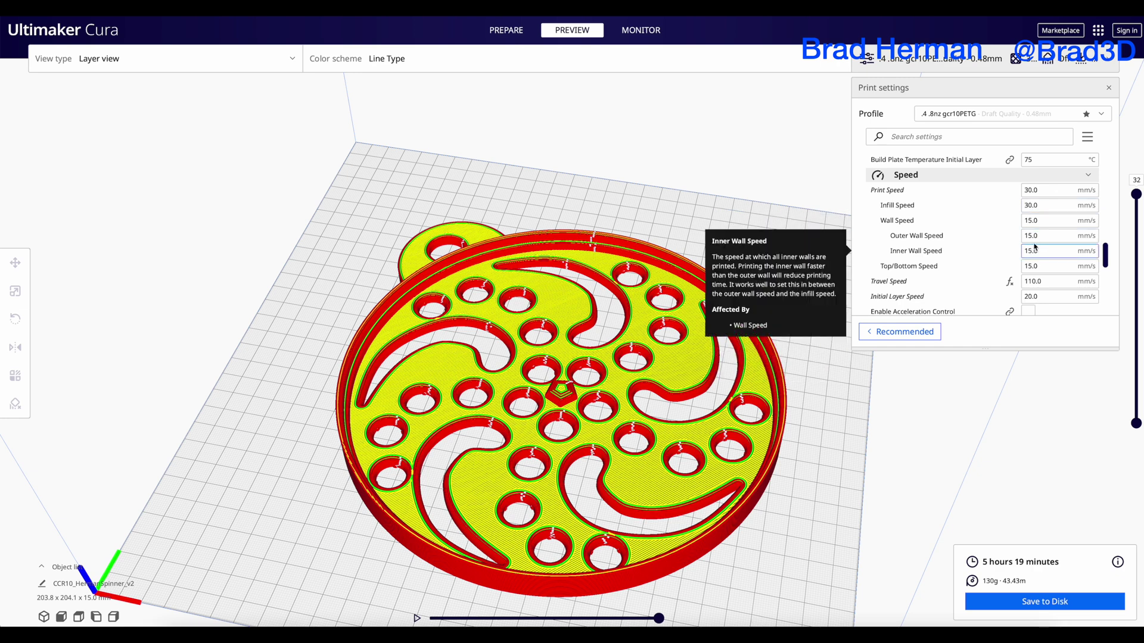
pyautogui.click(1094, 267)
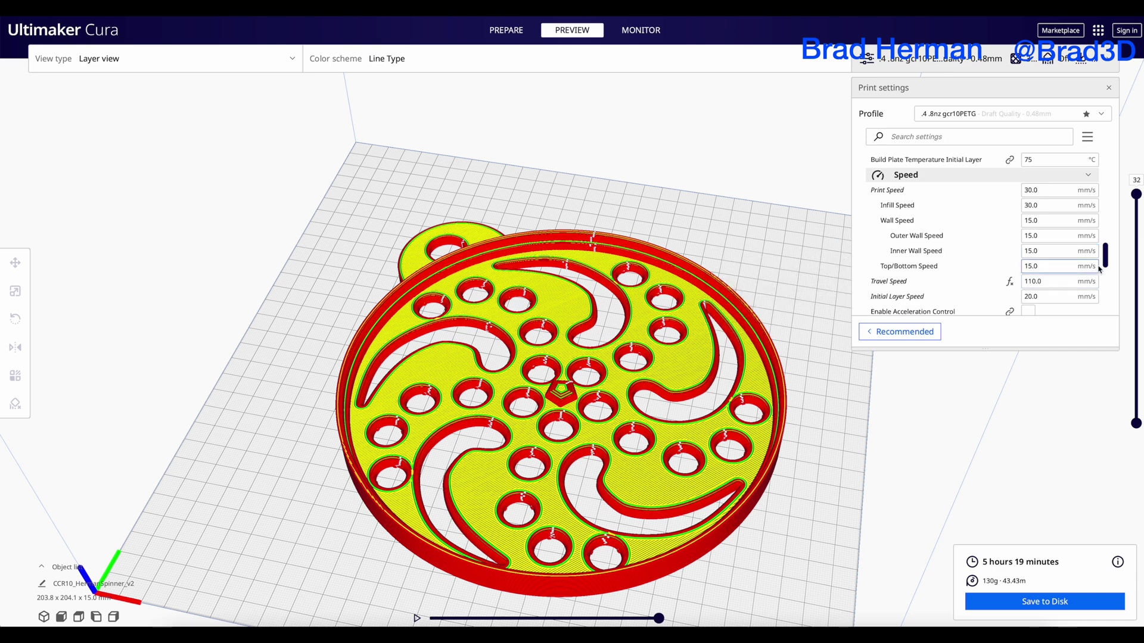
pyautogui.moveTo(1105, 253); pyautogui.dragTo(1110, 276)
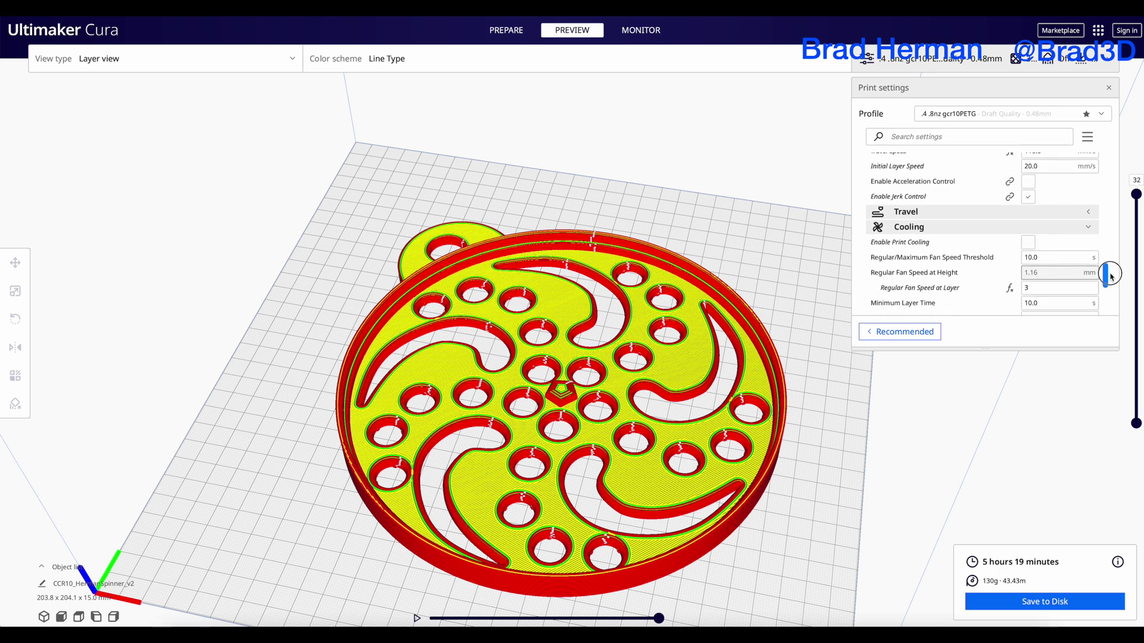
# Under Travel, enable Z Hop When Retracted and set the Z hop height to 0.48 mm
pyautogui.click(1089, 213)
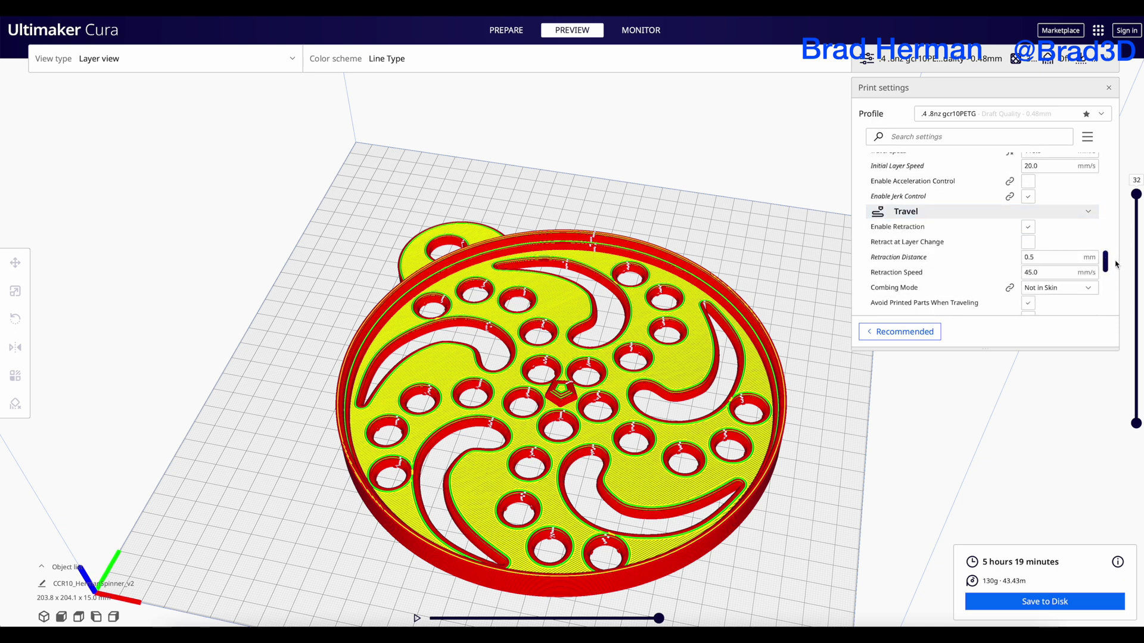
pyautogui.moveTo(1109, 266); pyautogui.dragTo(1109, 280)
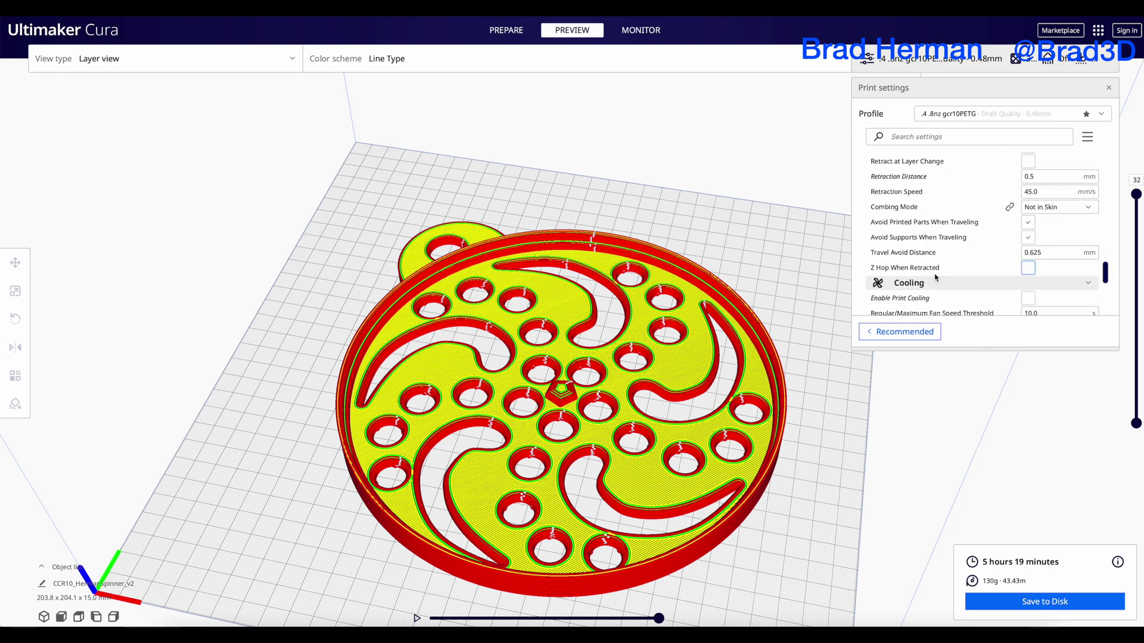
pyautogui.moveTo(937, 273)
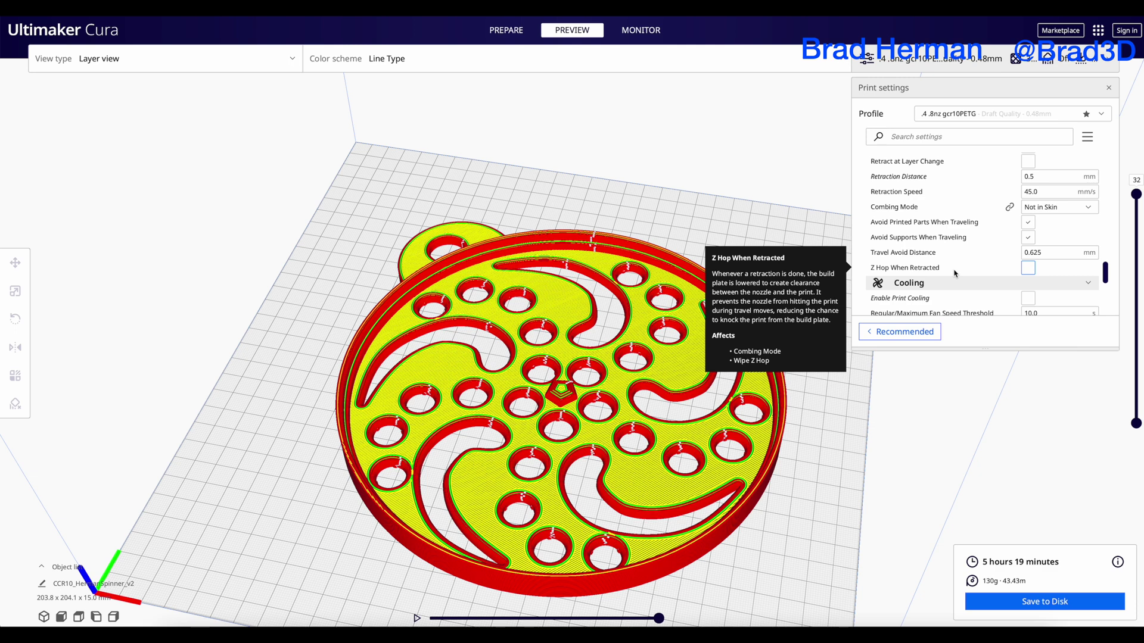
pyautogui.click(1028, 268)
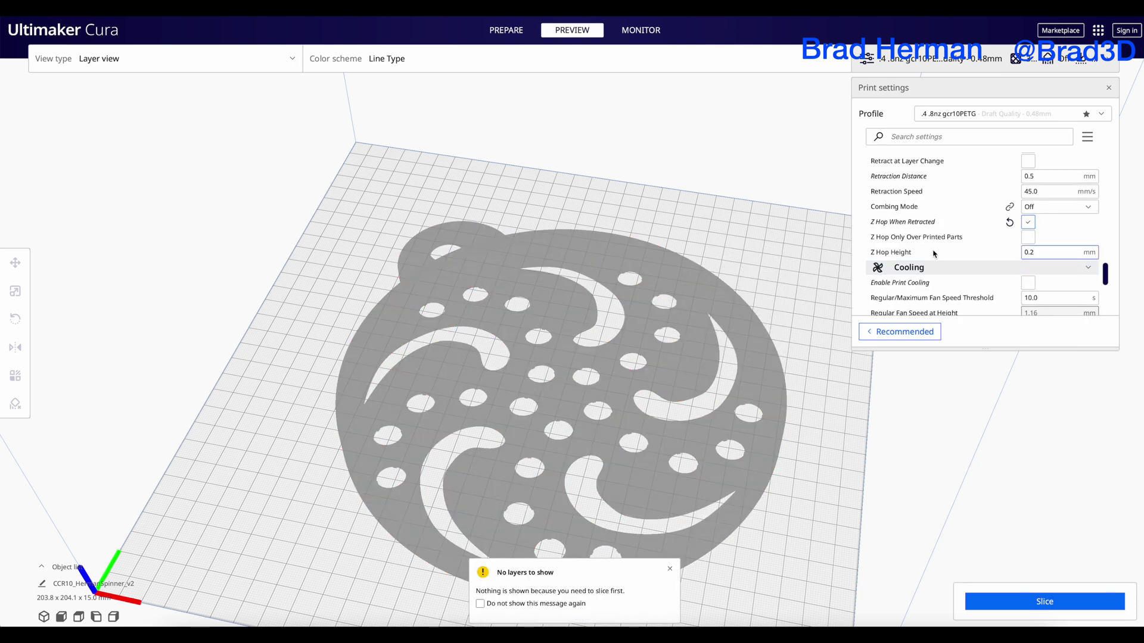
pyautogui.moveTo(1023, 251)
pyautogui.moveTo(1031, 251); pyautogui.dragTo(1036, 253)
pyautogui.moveTo(1030, 236)
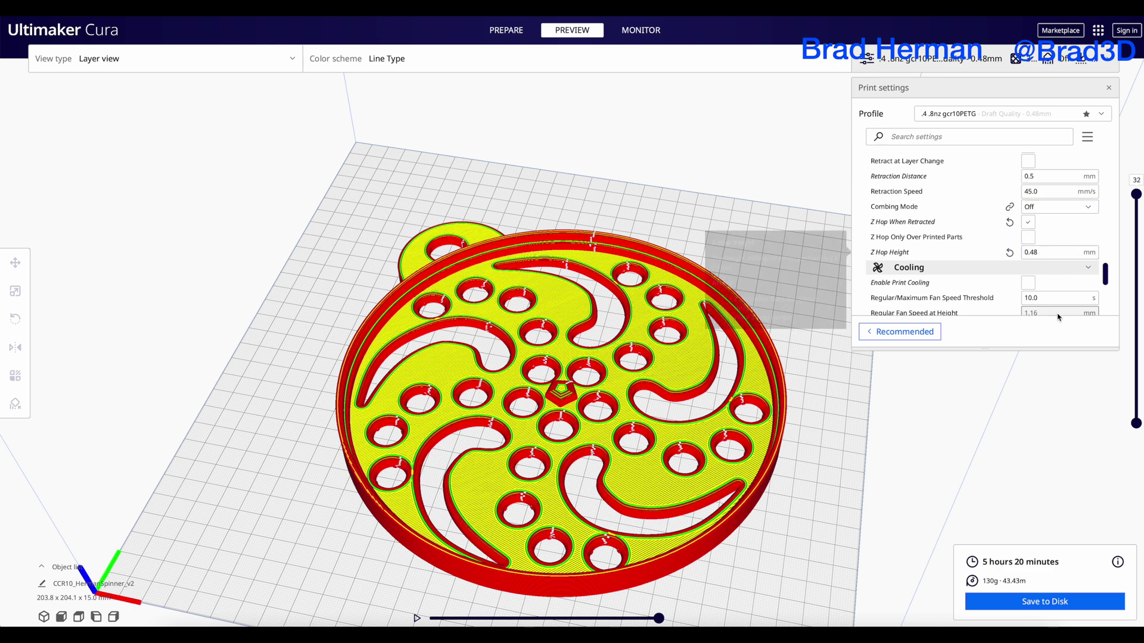
pyautogui.moveTo(1106, 281); pyautogui.dragTo(1108, 295)
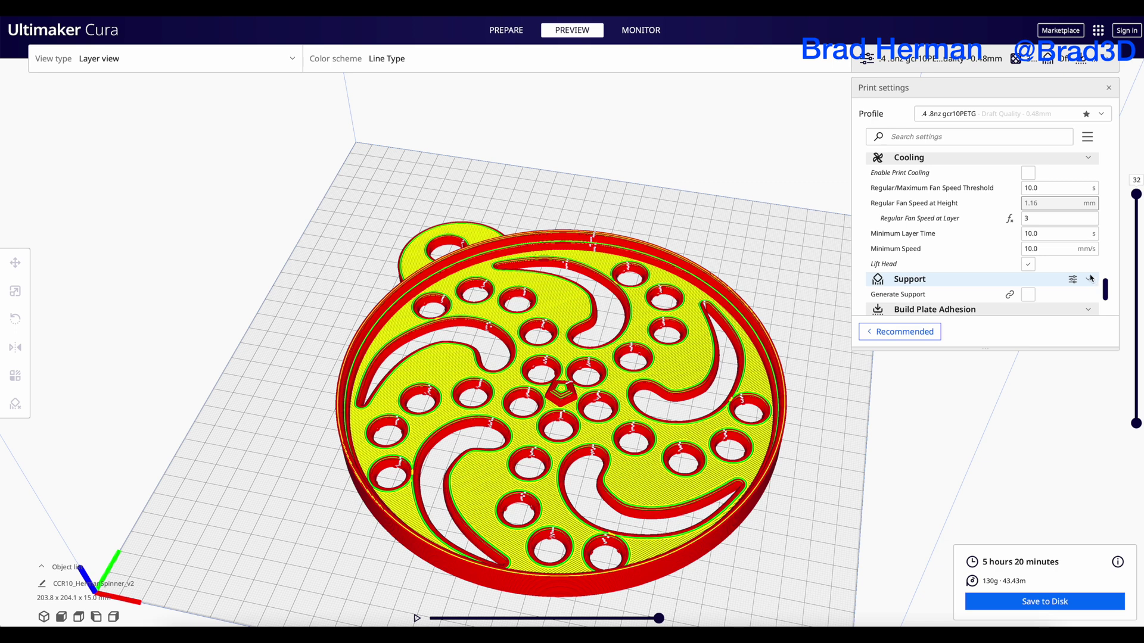
pyautogui.moveTo(1082, 248)
pyautogui.moveTo(1105, 291); pyautogui.dragTo(1113, 149)
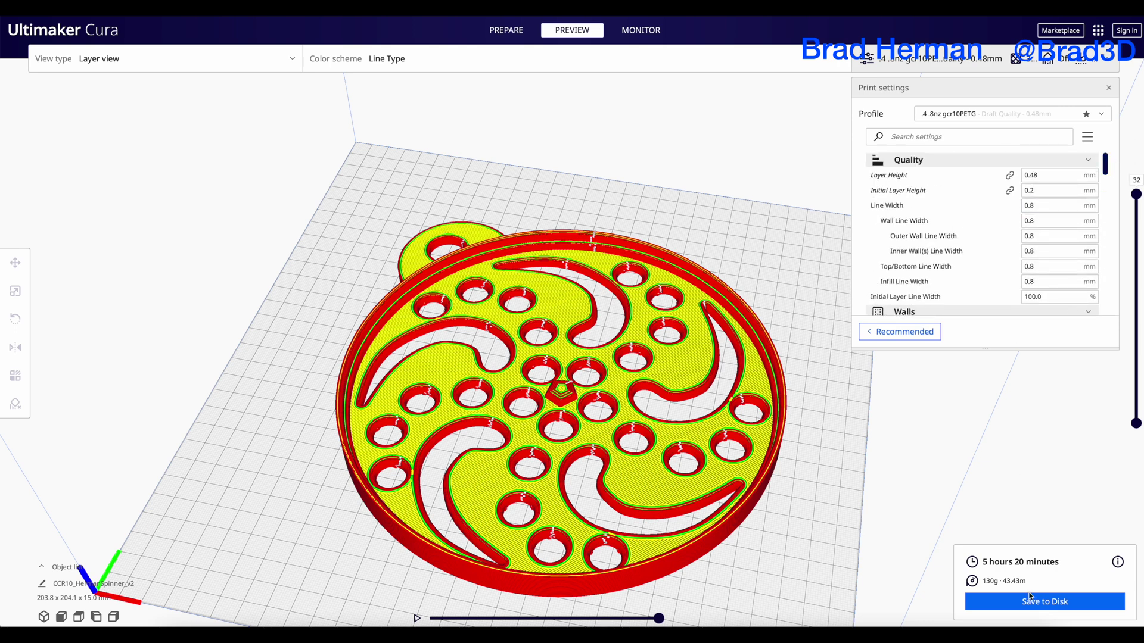